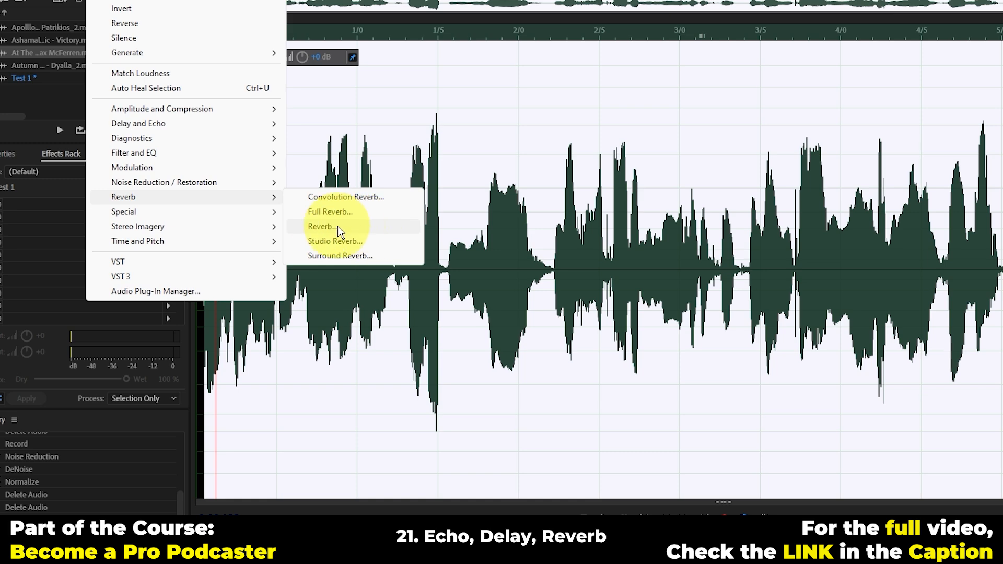
# Open the Studio Reverb effect for the voice clip and preview it with the Drum Plate (medium) preset.
pyautogui.click(354, 242)
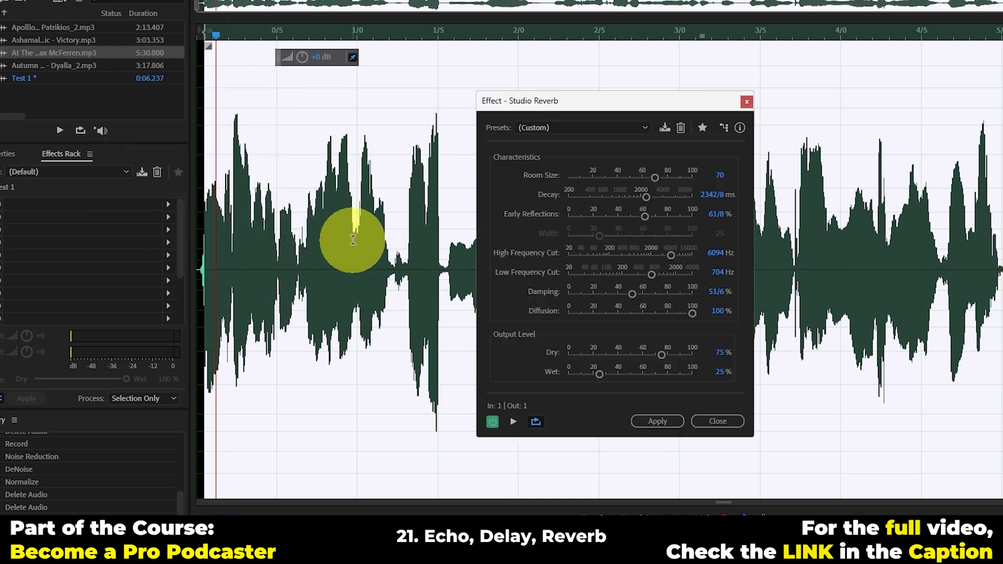
pyautogui.click(618, 129)
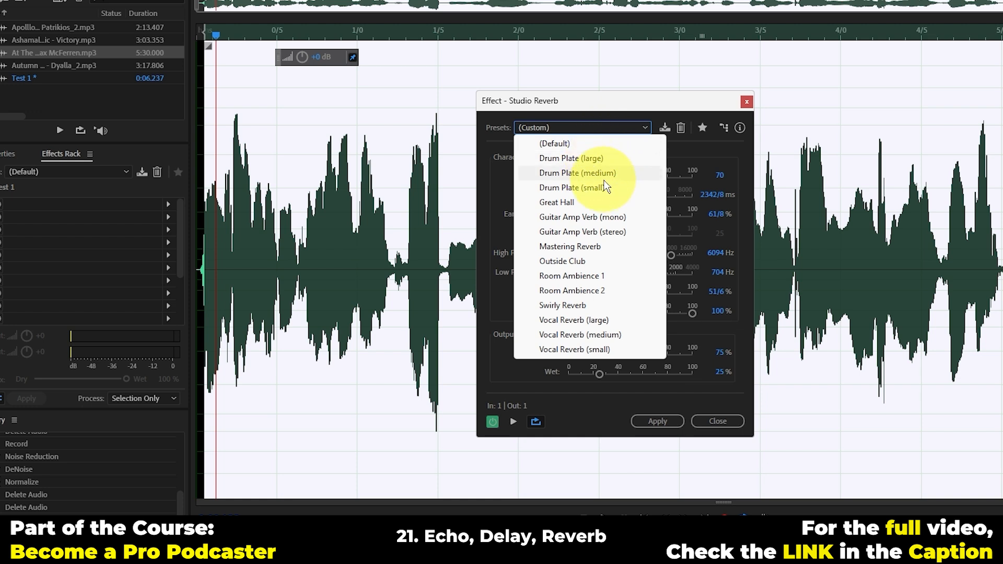
pyautogui.click(589, 178)
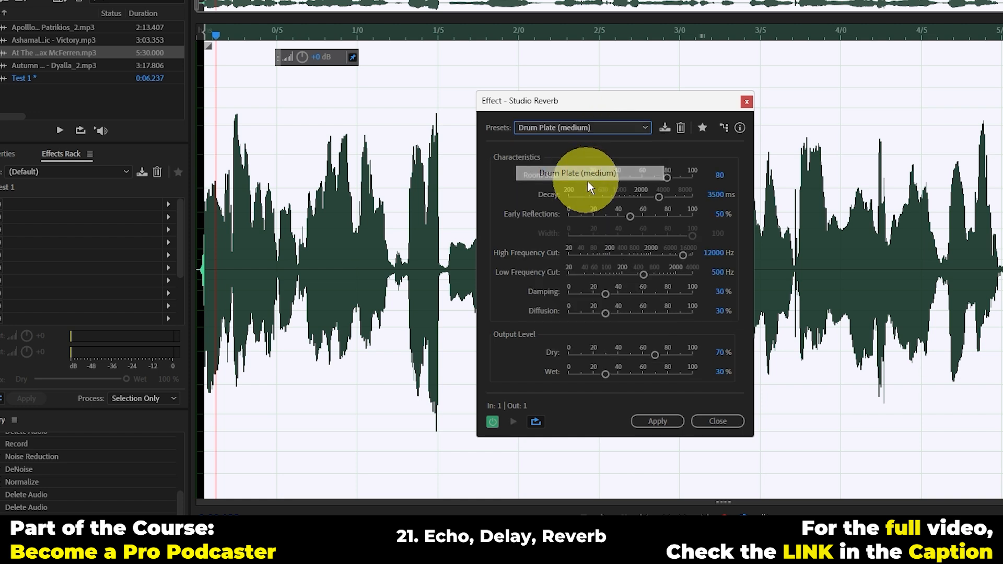
pyautogui.click(634, 419)
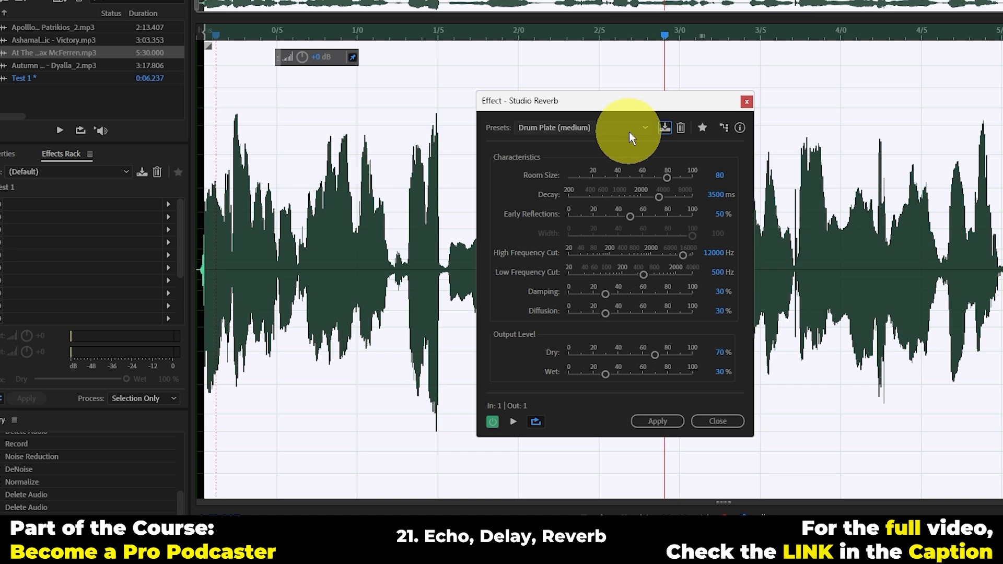
# Audition the Great Hall and Vocal Reverb (medium) presets on the voice clip.
pyautogui.click(630, 132)
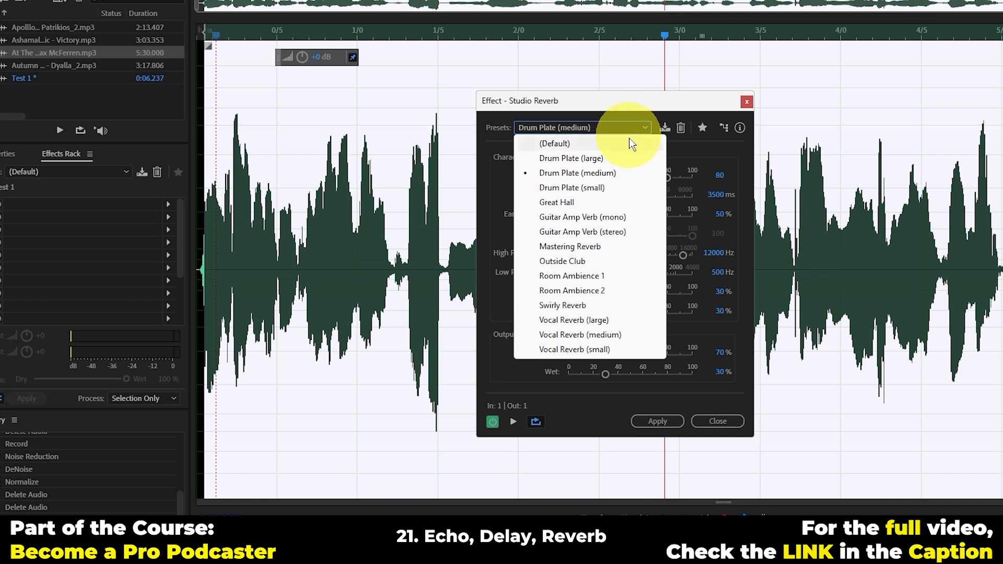
pyautogui.click(600, 204)
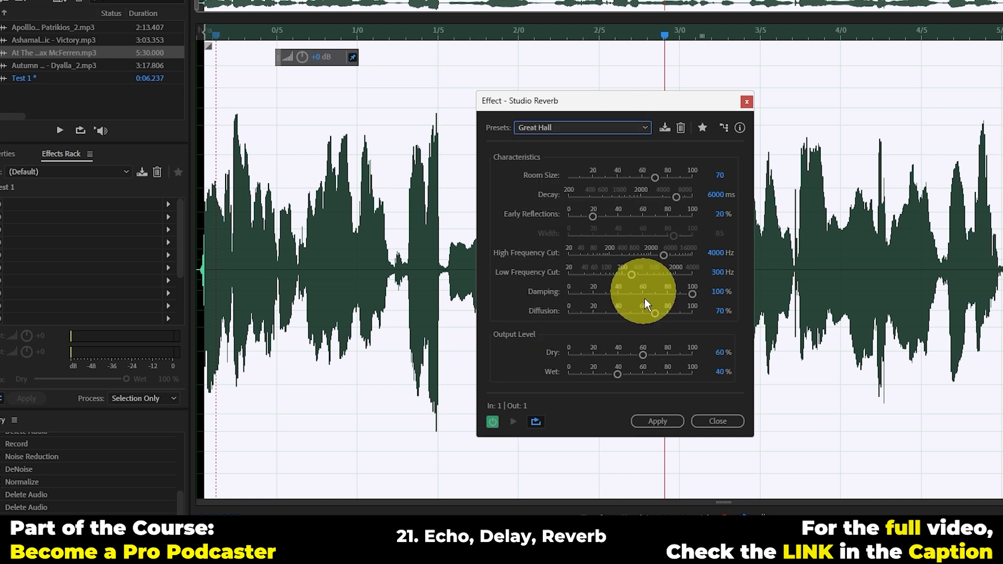
pyautogui.press('space')
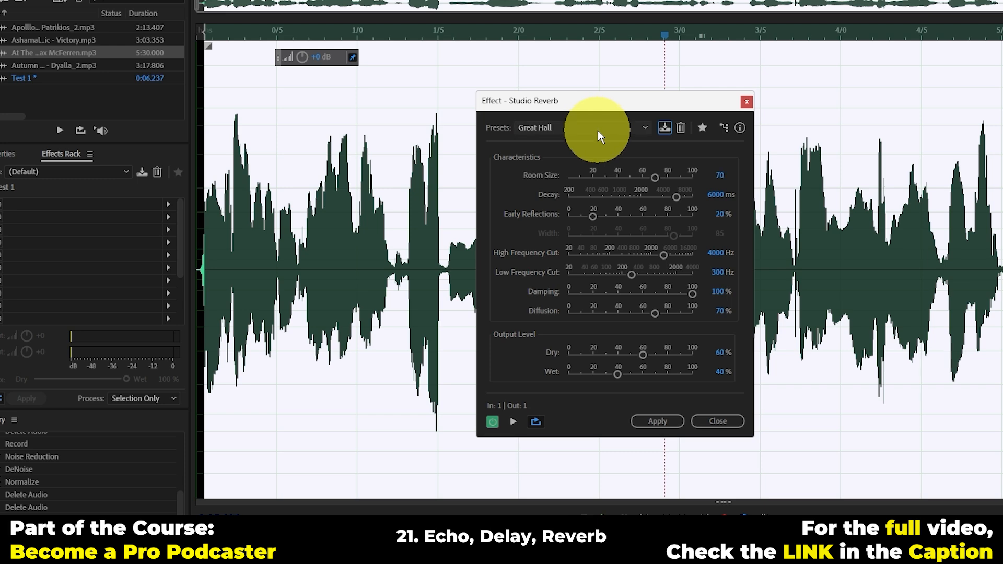
pyautogui.click(598, 131)
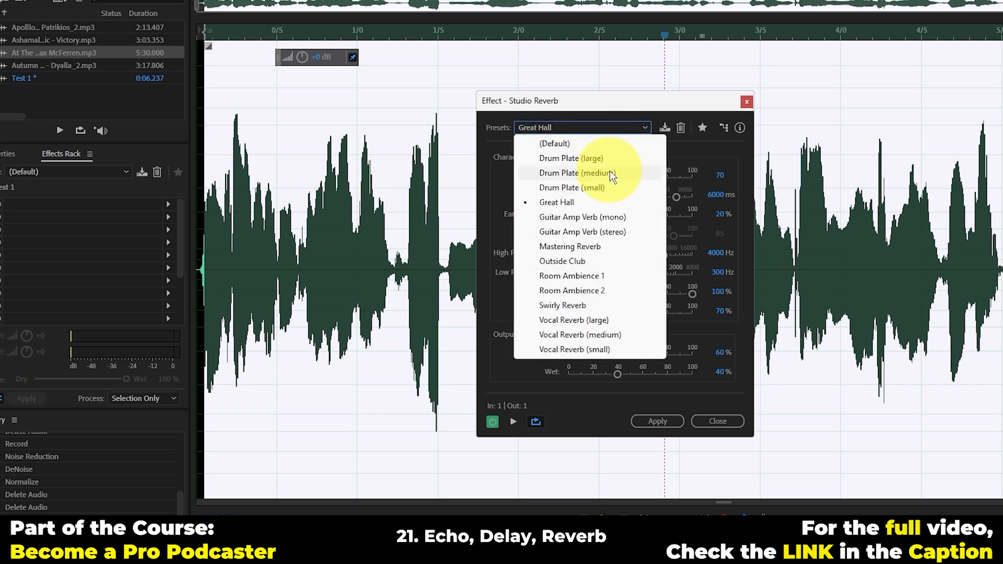
pyautogui.click(591, 332)
pyautogui.press('space')
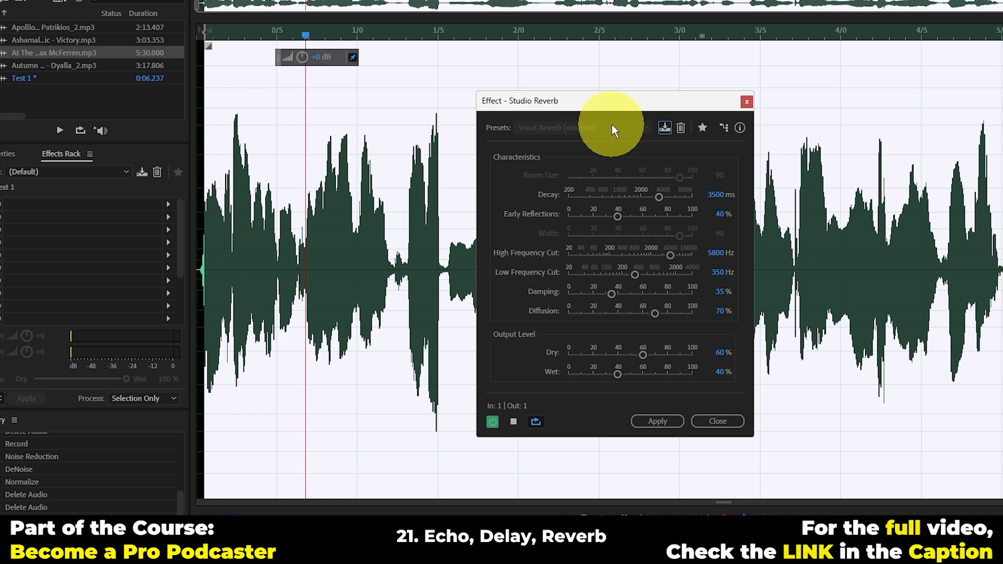
# Audition the Vocal Reverb (large) preset and the Vocal Reverb (small) preset on the clip.
pyautogui.click(613, 125)
pyautogui.click(590, 320)
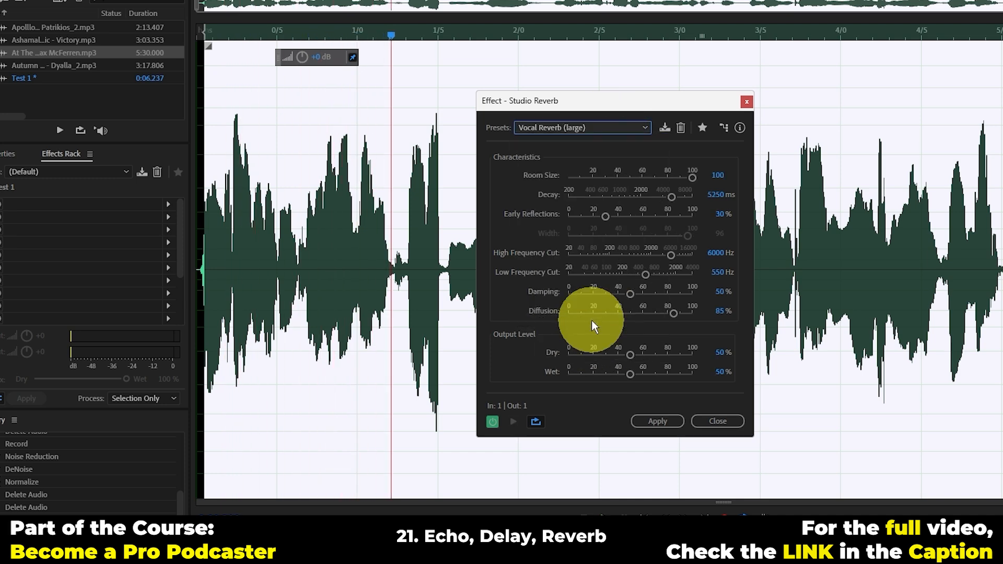
pyautogui.press('space')
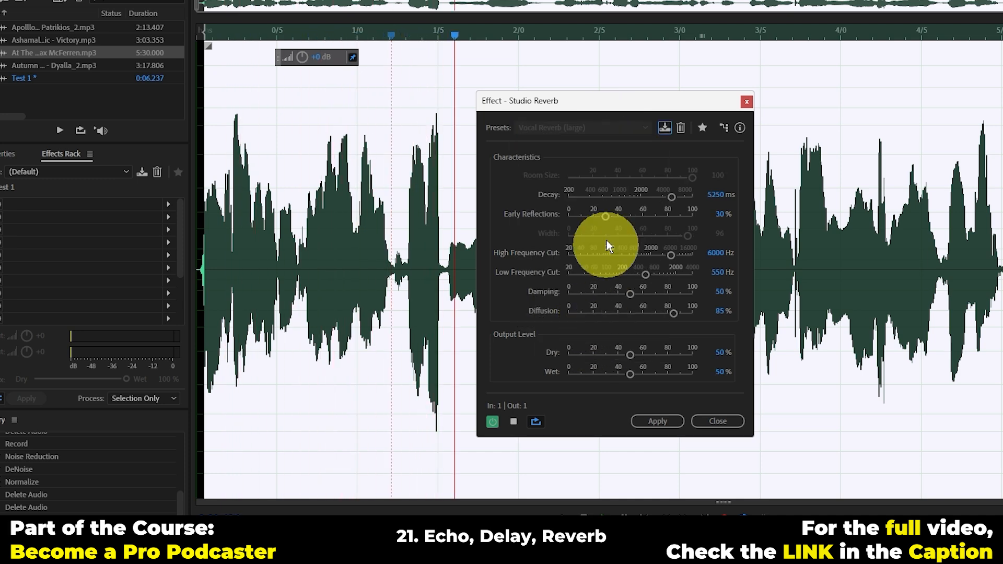
pyautogui.press('space')
pyautogui.click(611, 127)
pyautogui.click(589, 348)
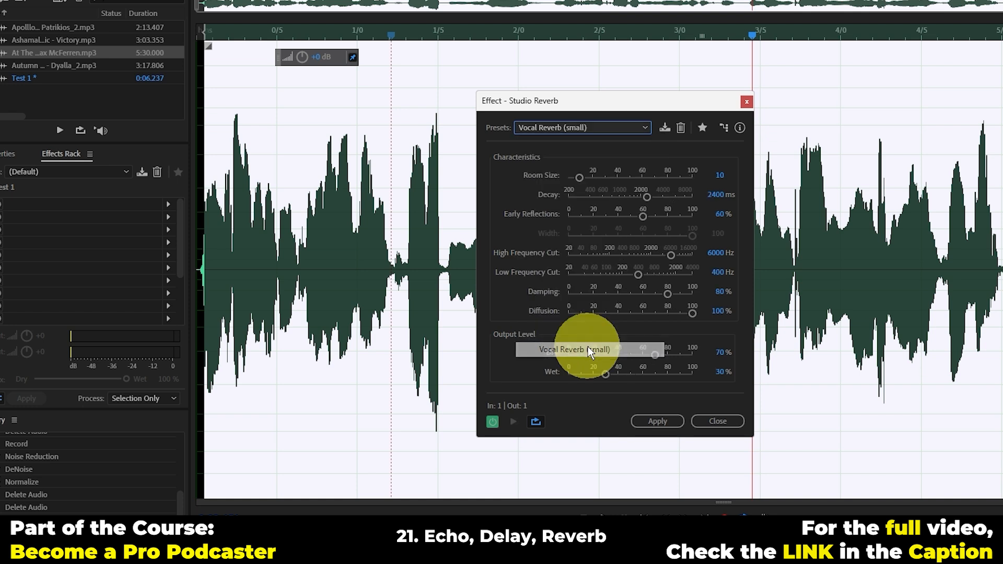
pyautogui.press('space')
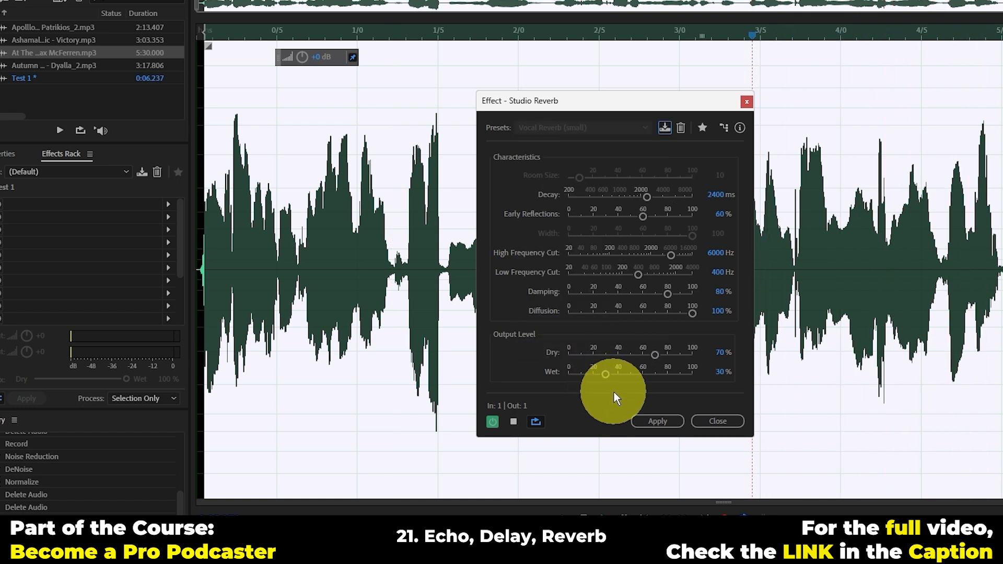
pyautogui.press('space')
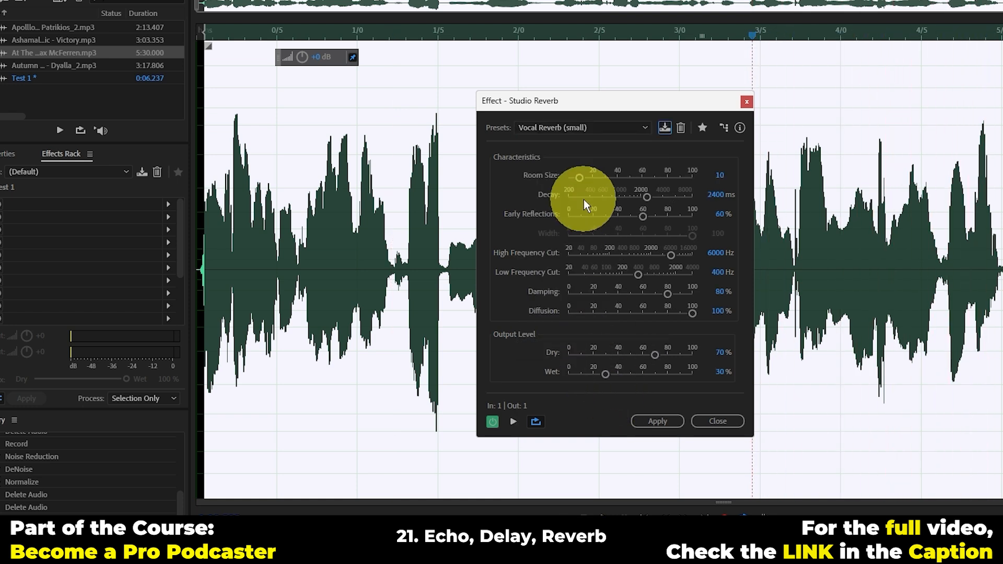
# Compare the parameter values of the (Default), Vocal Reverb (large) and Vocal Reverb (small) presets, ending on Vocal Reverb (small).
pyautogui.click(601, 130)
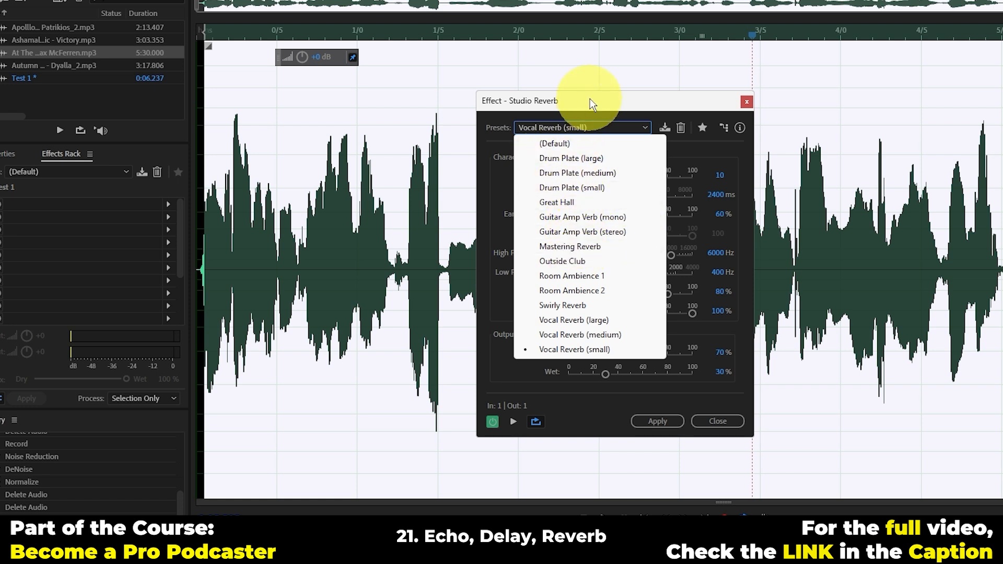
pyautogui.click(566, 144)
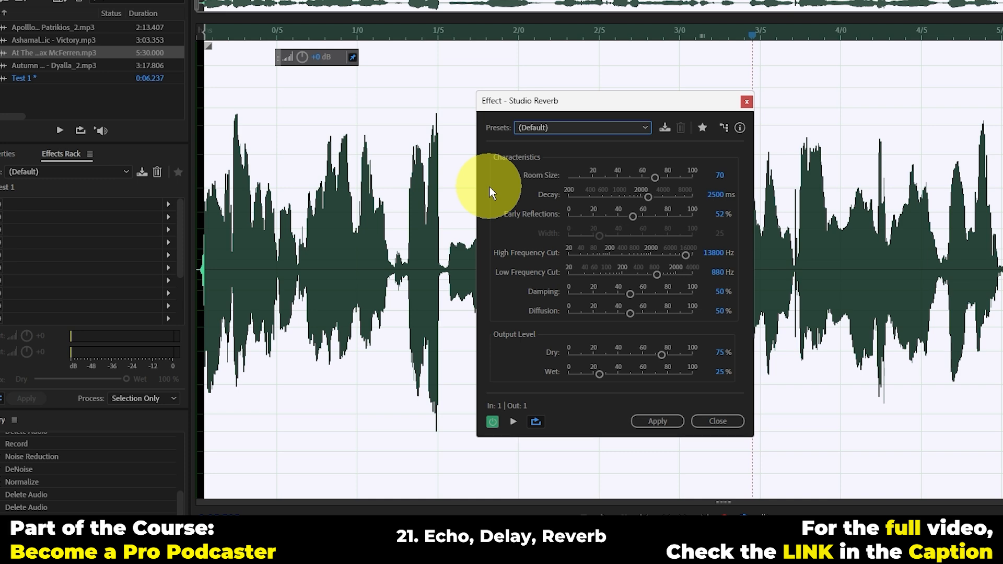
pyautogui.click(621, 128)
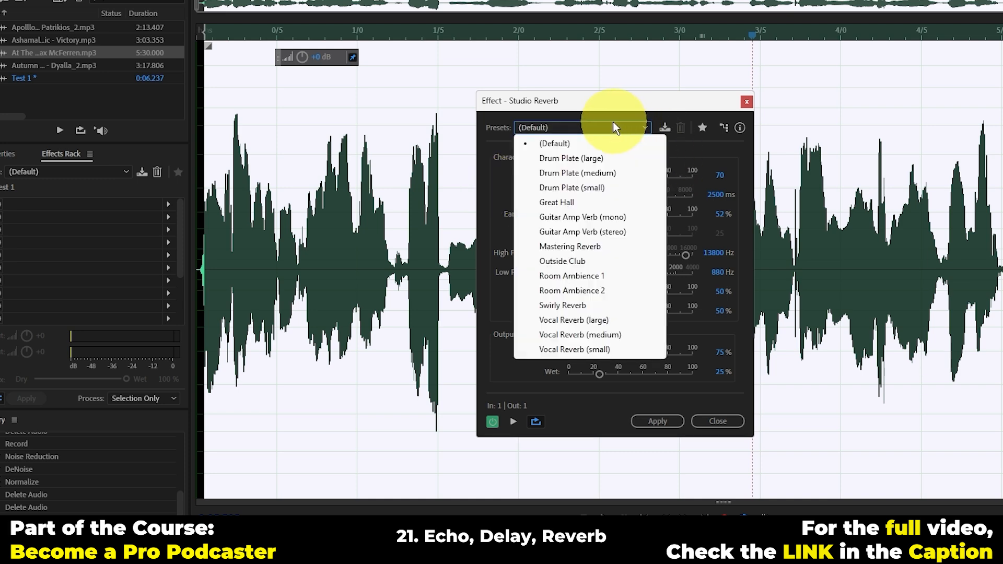
pyautogui.click(599, 319)
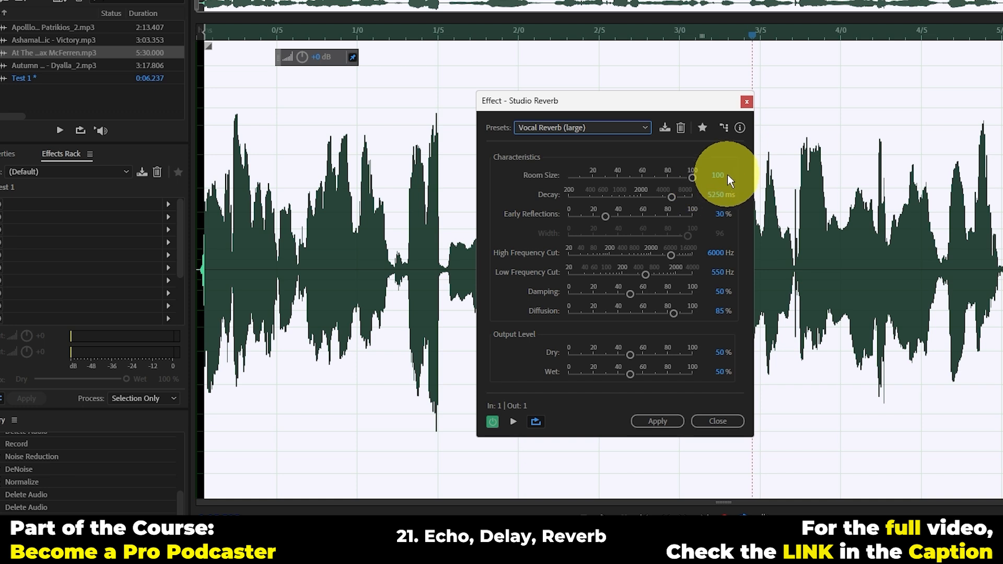
pyautogui.click(621, 128)
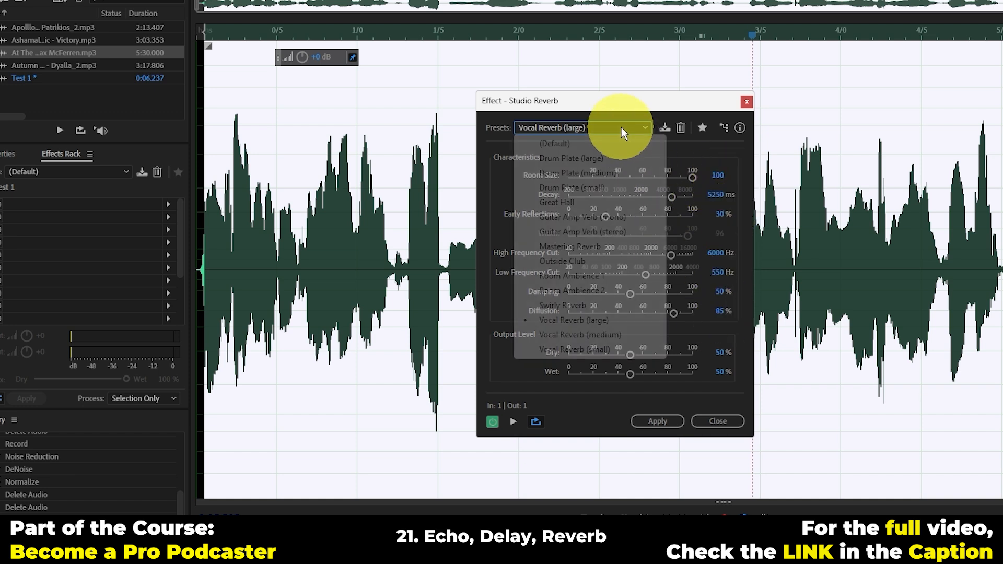
pyautogui.click(567, 350)
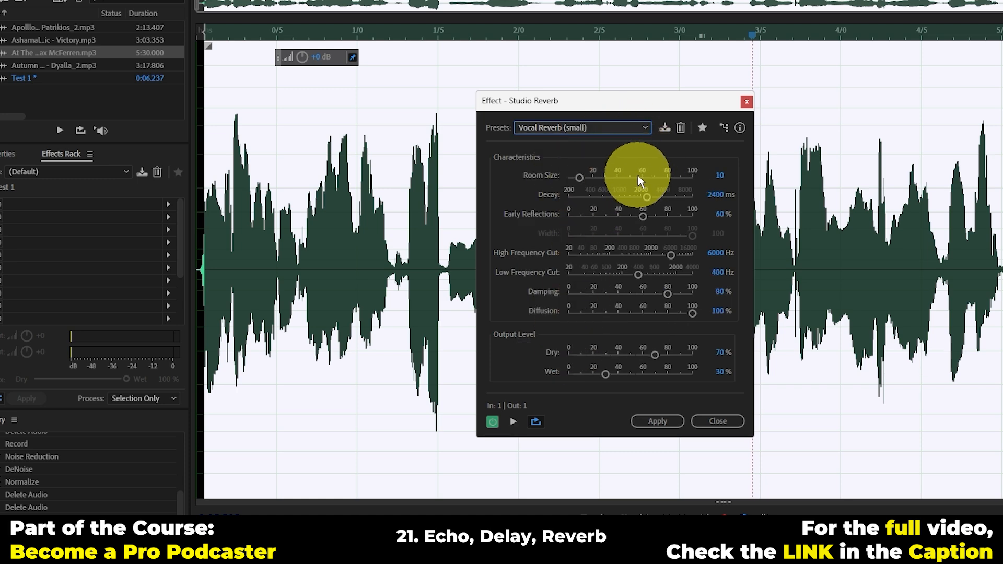
pyautogui.click(587, 128)
pyautogui.click(565, 321)
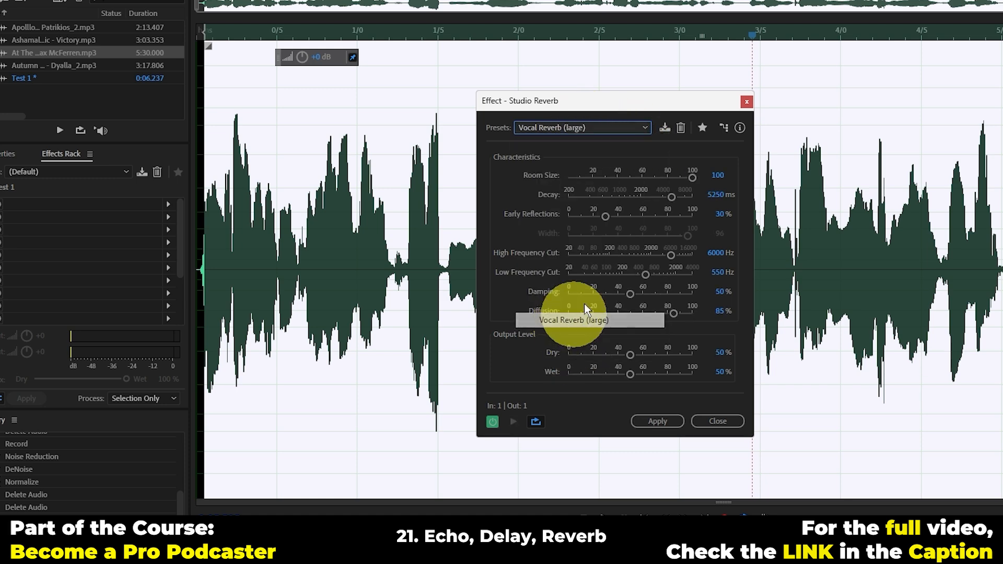
pyautogui.click(630, 132)
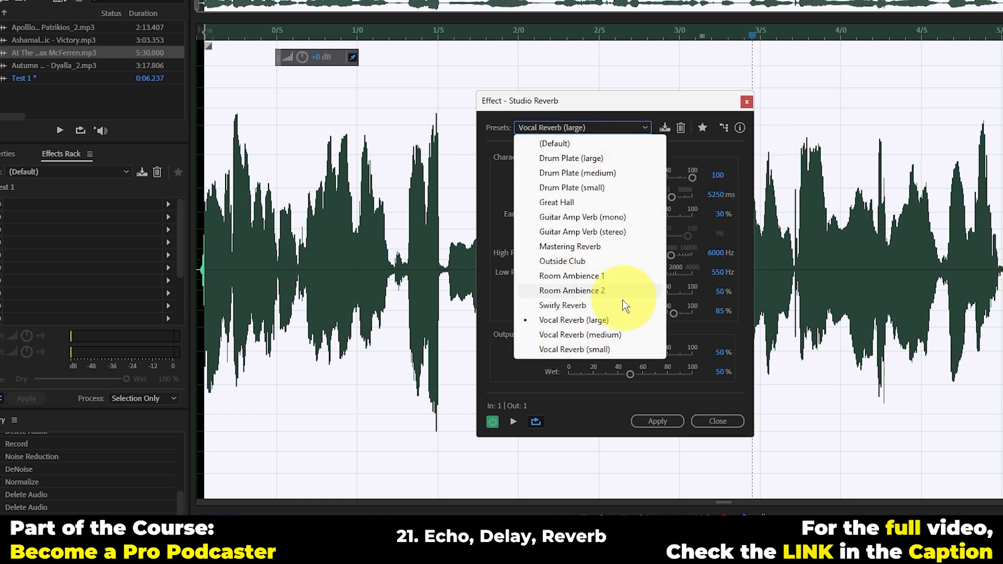
pyautogui.click(591, 350)
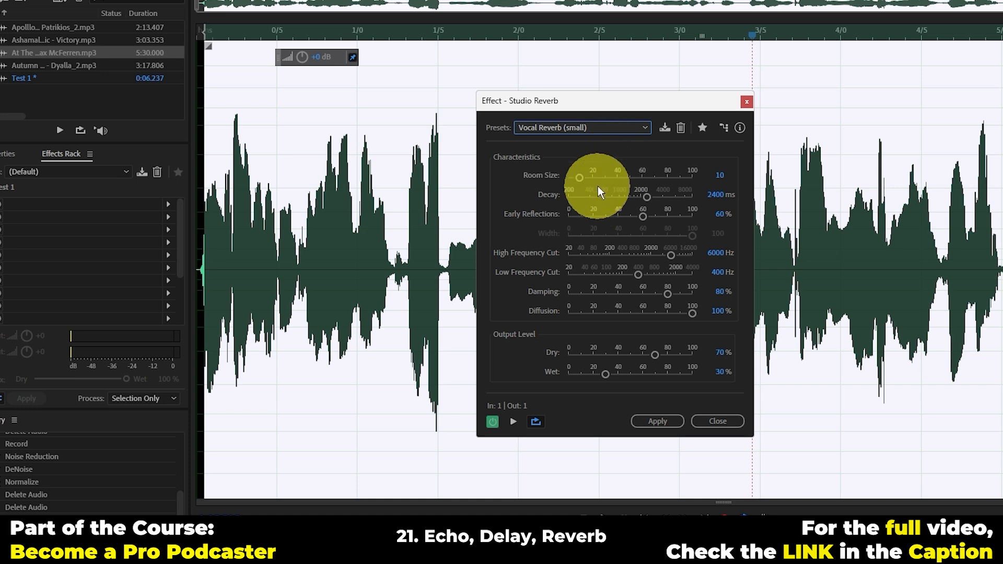
# Reset the reverb to the (Default) preset, raise the room size to 100 and preview the result.
pyautogui.click(574, 128)
pyautogui.click(573, 140)
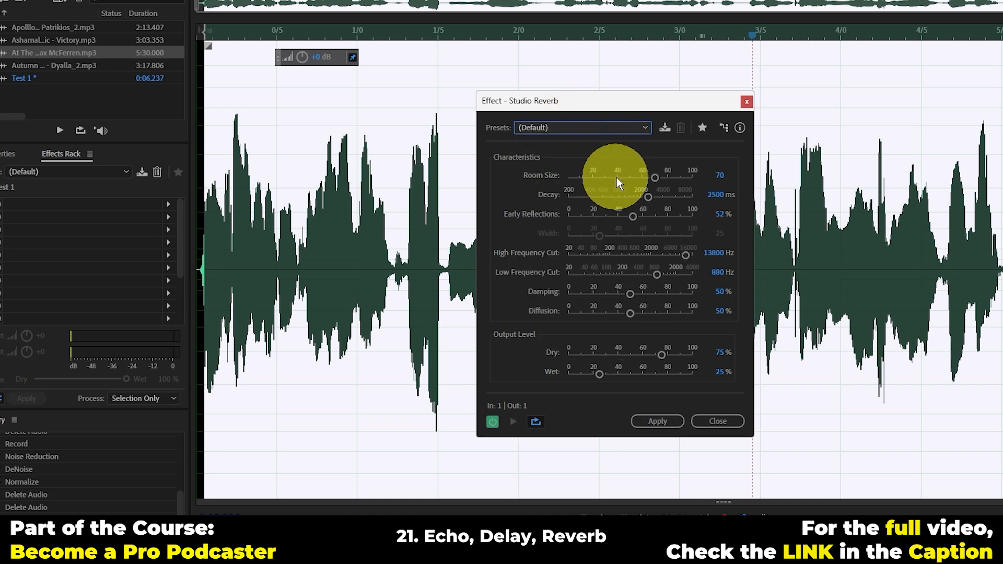
pyautogui.moveTo(658, 178); pyautogui.dragTo(721, 194)
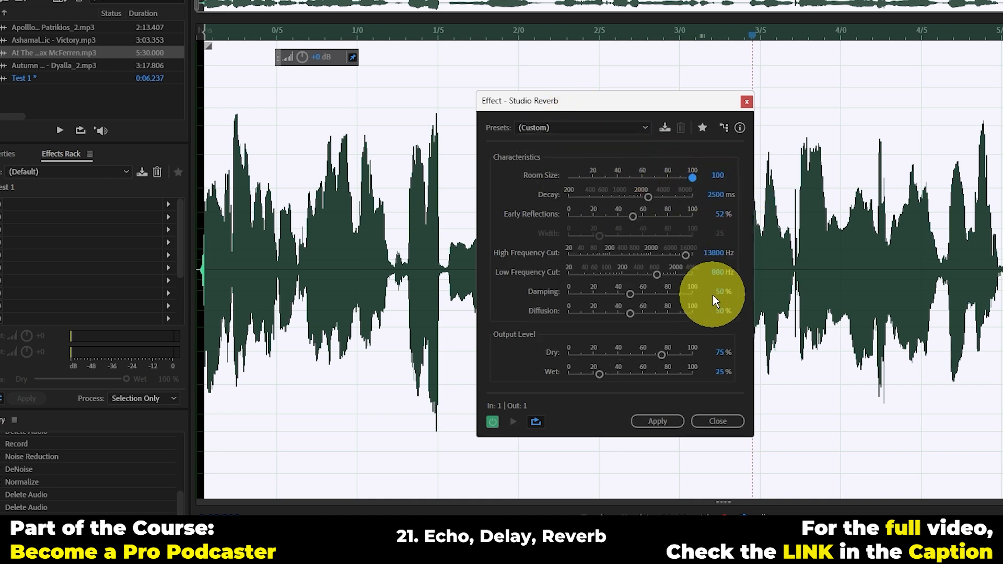
pyautogui.press('space')
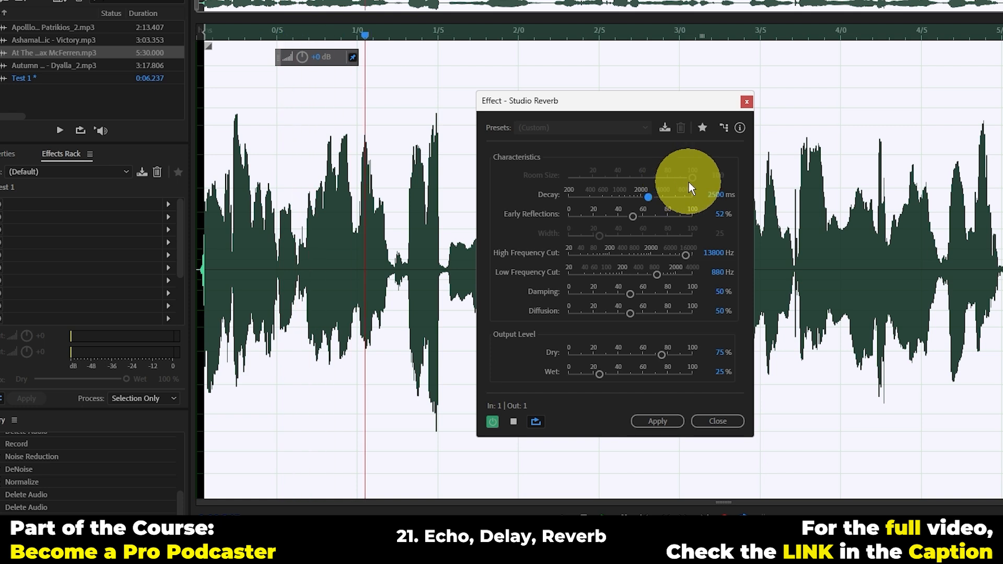
pyautogui.press('space')
# Lower the room size to about 9.5 and the decay to about 1078 ms, previewing after each change.
pyautogui.moveTo(695, 176); pyautogui.dragTo(581, 179)
pyautogui.press('space')
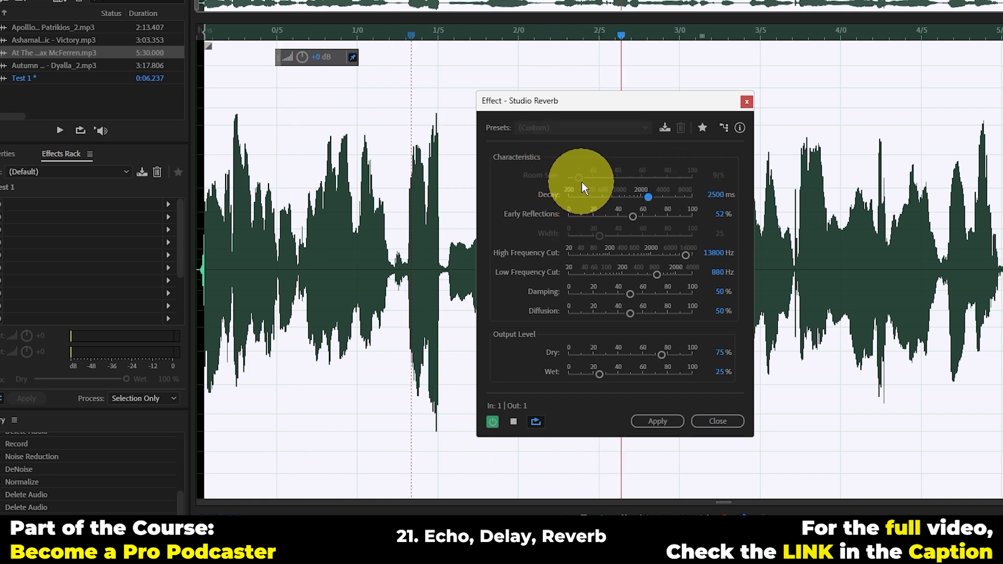
pyautogui.press('space')
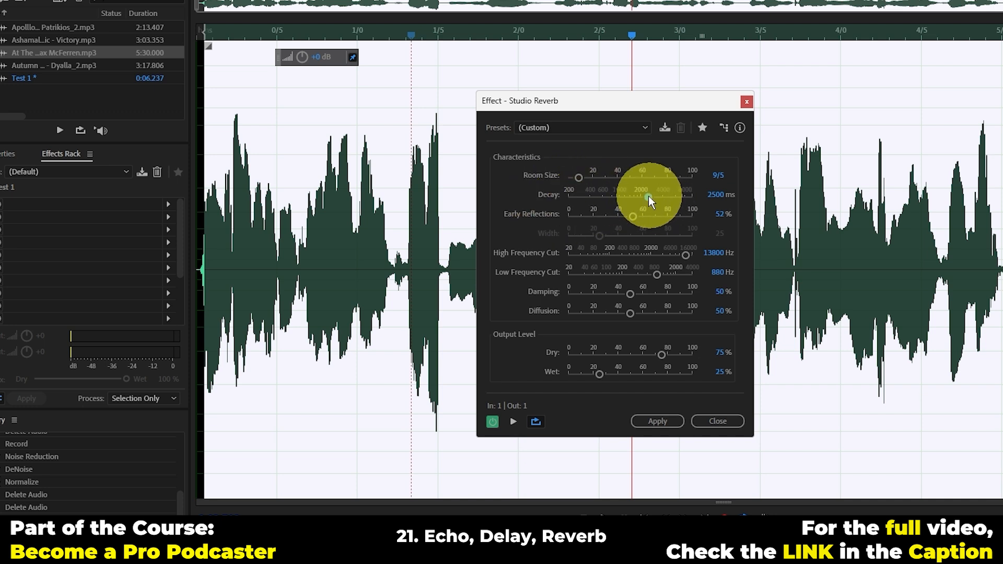
pyautogui.moveTo(650, 197); pyautogui.dragTo(623, 201)
pyautogui.press('space')
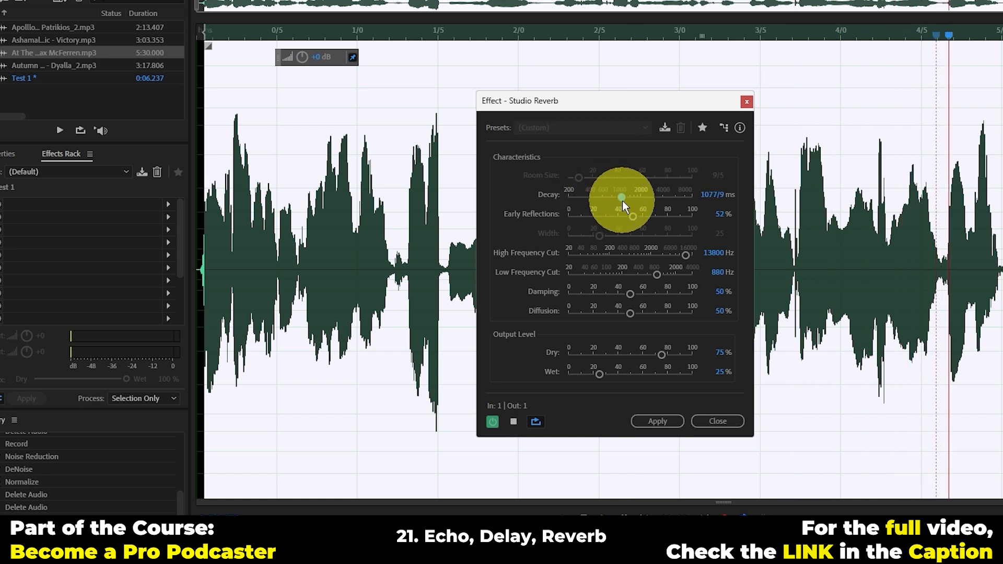
pyautogui.press('space')
# Set the room size to about 43.6 and the early reflections to about 19.4%, previewing after each change.
pyautogui.moveTo(579, 176); pyautogui.dragTo(622, 181)
pyautogui.press('space')
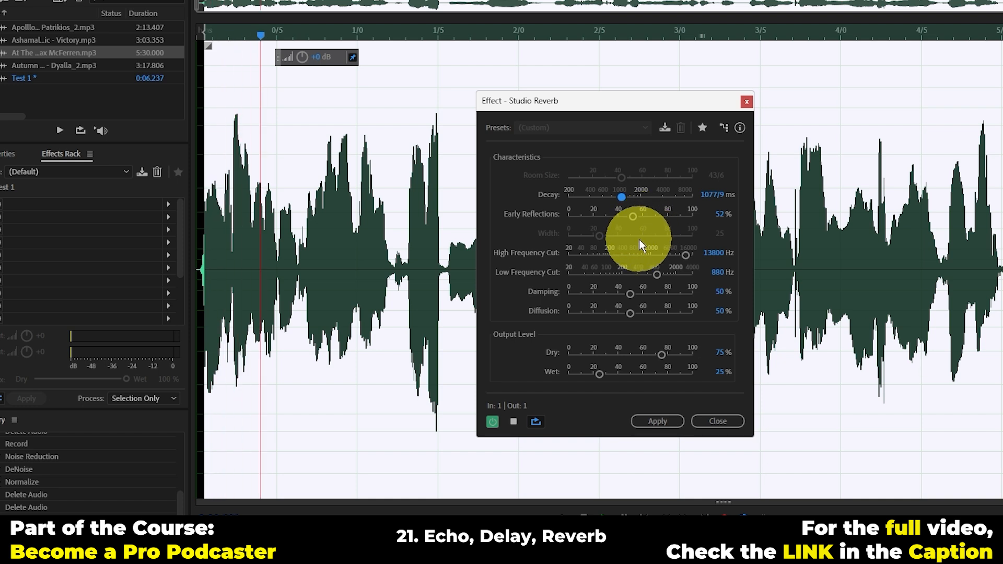
pyautogui.press('space')
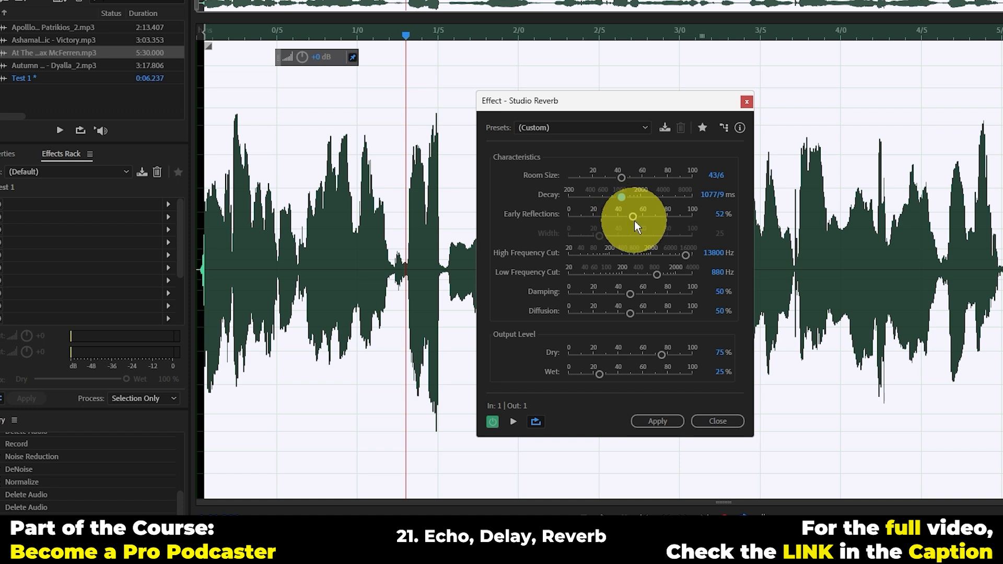
pyautogui.moveTo(633, 213); pyautogui.dragTo(564, 245)
pyautogui.press('space')
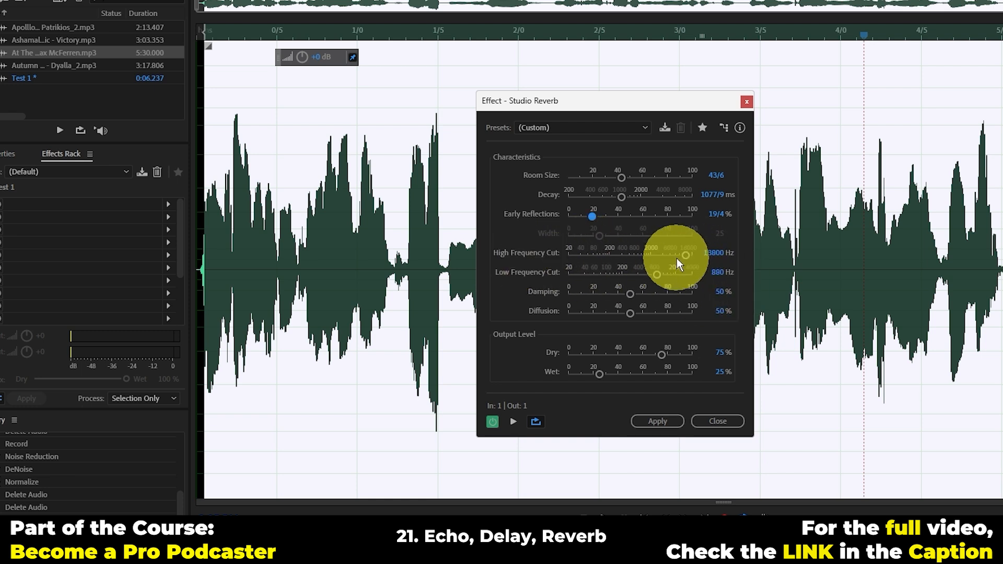
# Raise the high frequency cut to 20000 Hz and the low frequency cut to 4000 Hz, and preview the reverb.
pyautogui.moveTo(677, 258); pyautogui.dragTo(697, 261)
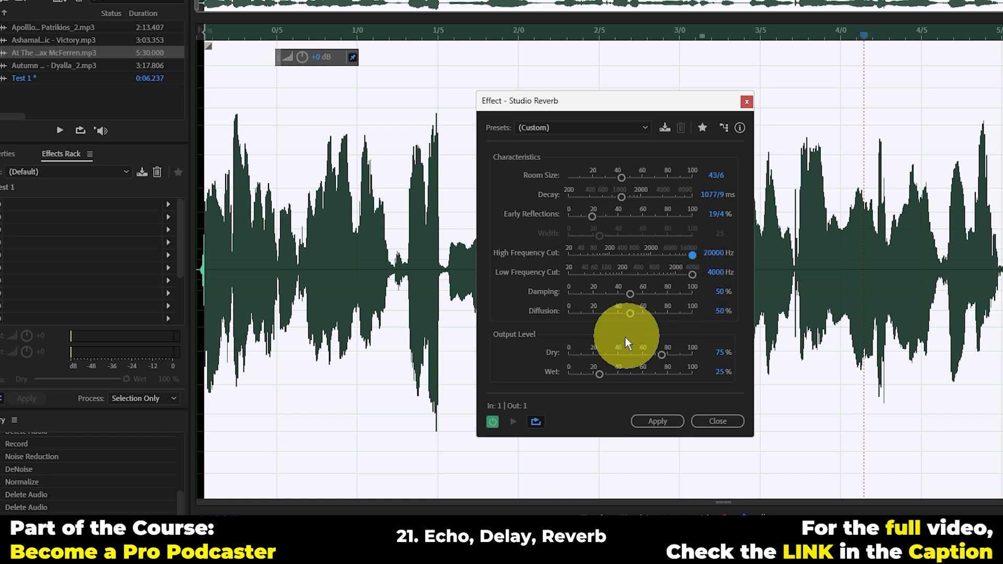
pyautogui.press('space')
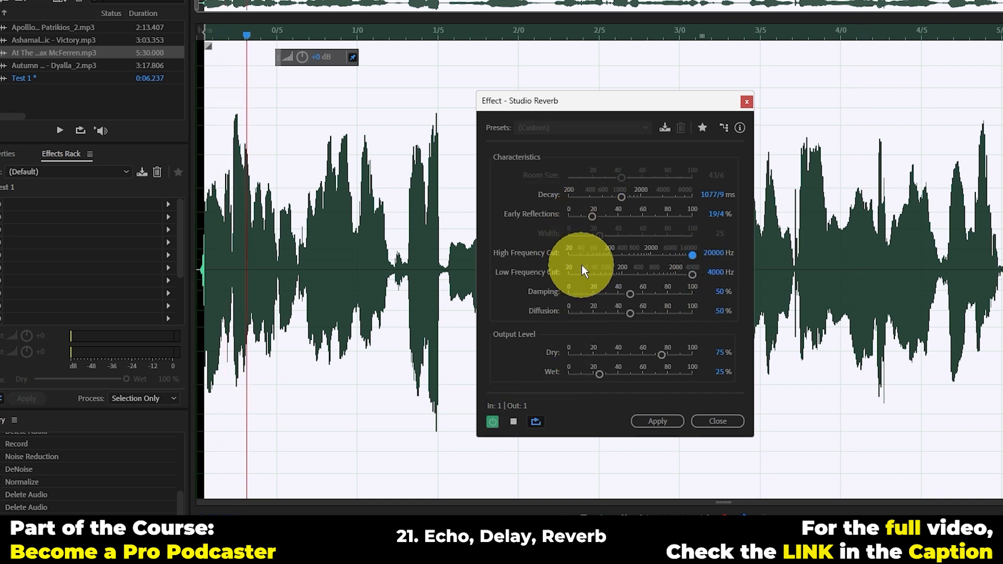
pyautogui.press('space')
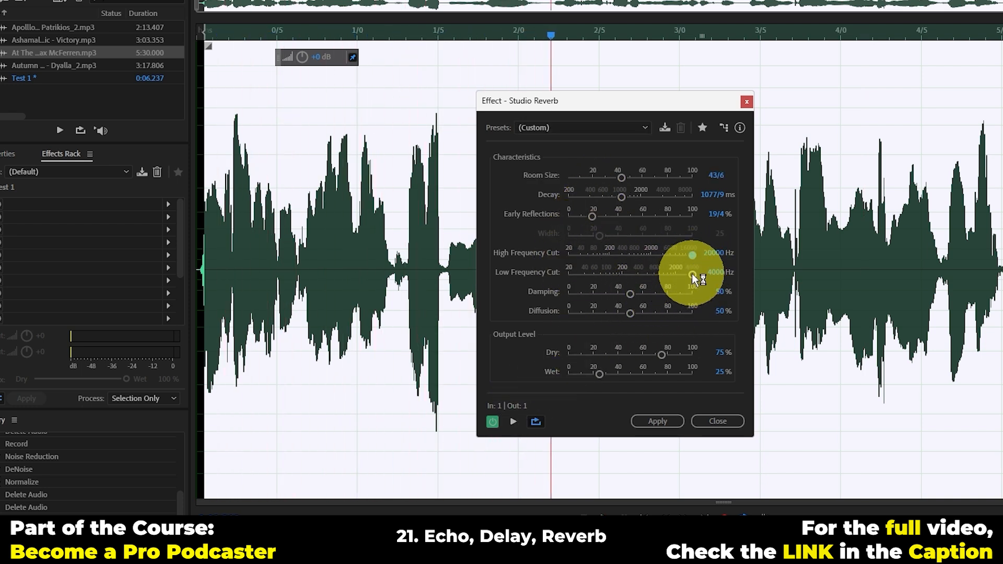
# Lower the low frequency cut to 20 Hz and the high frequency cut to about 3009 Hz, and preview the reverb.
pyautogui.moveTo(693, 275); pyautogui.dragTo(529, 275)
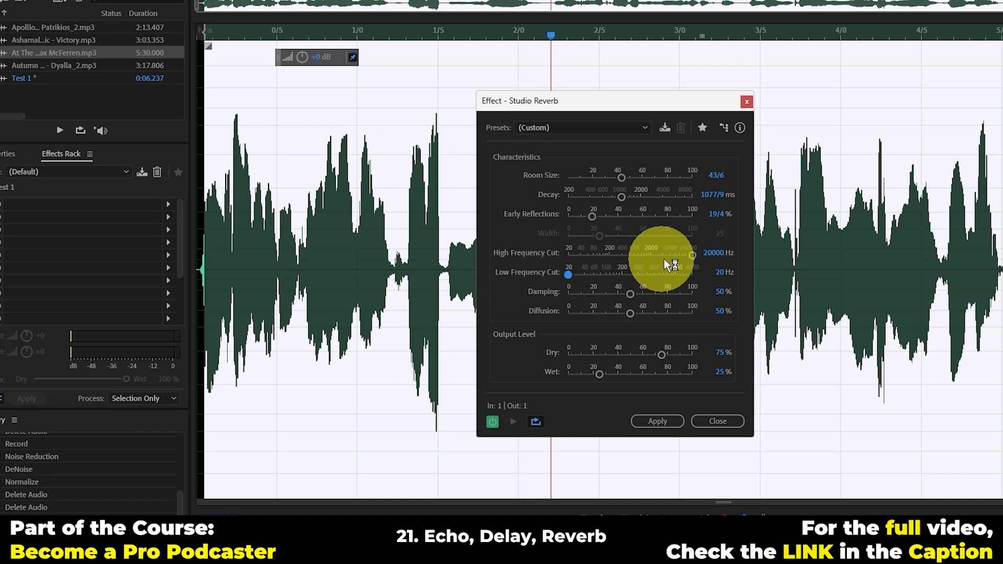
pyautogui.moveTo(694, 257); pyautogui.dragTo(633, 272)
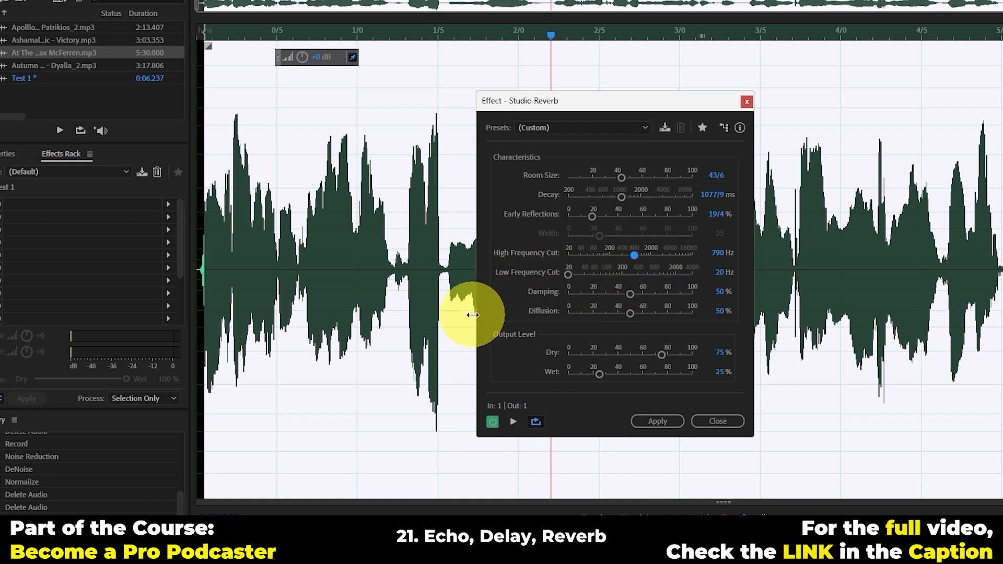
pyautogui.click(697, 255)
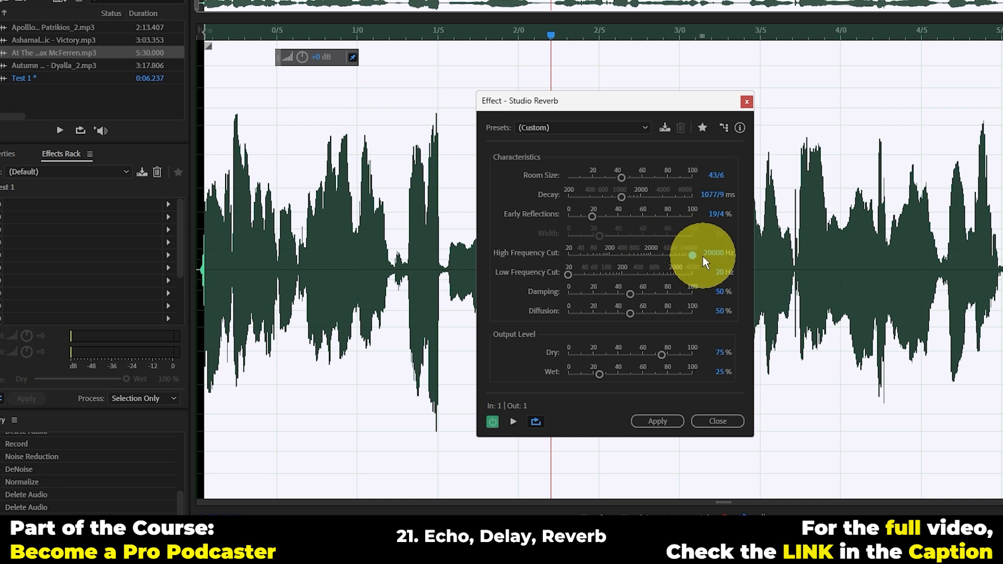
pyautogui.moveTo(704, 257); pyautogui.dragTo(660, 256)
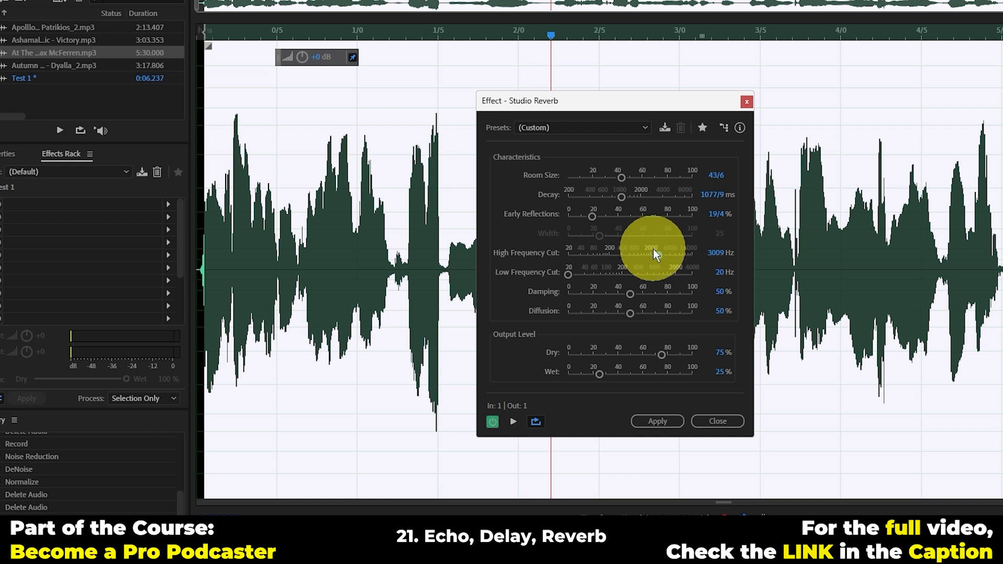
pyautogui.press('space')
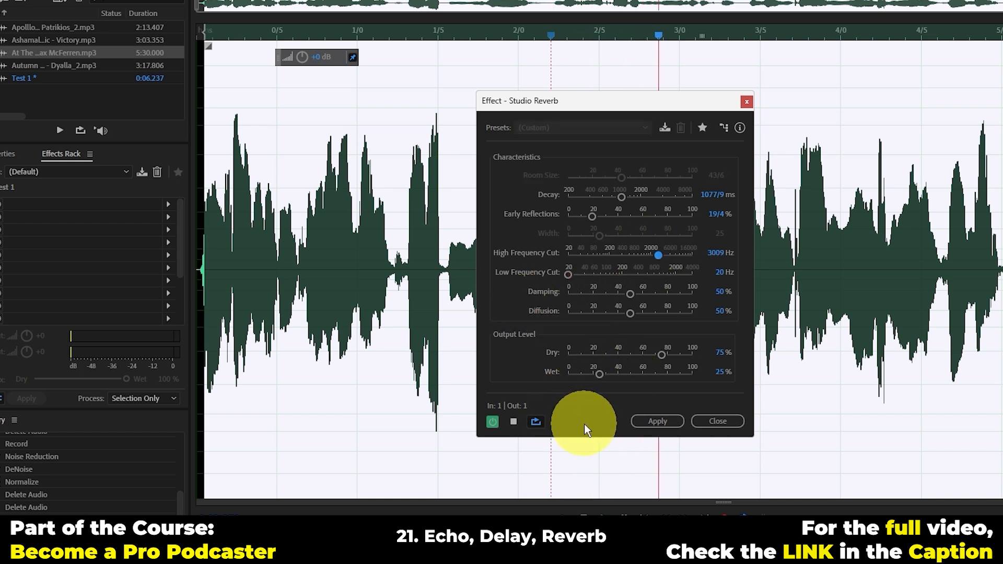
pyautogui.press('space')
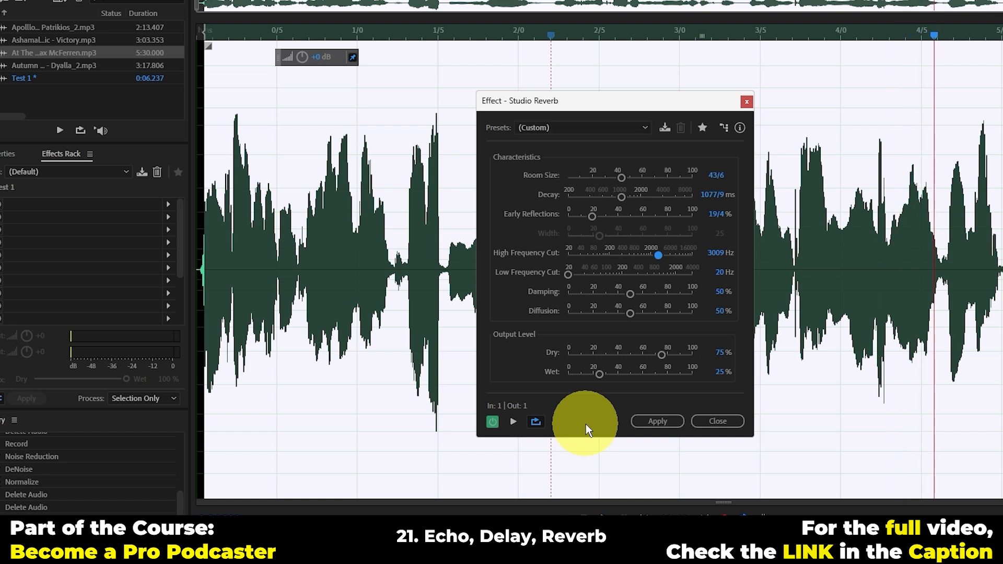
pyautogui.press('space')
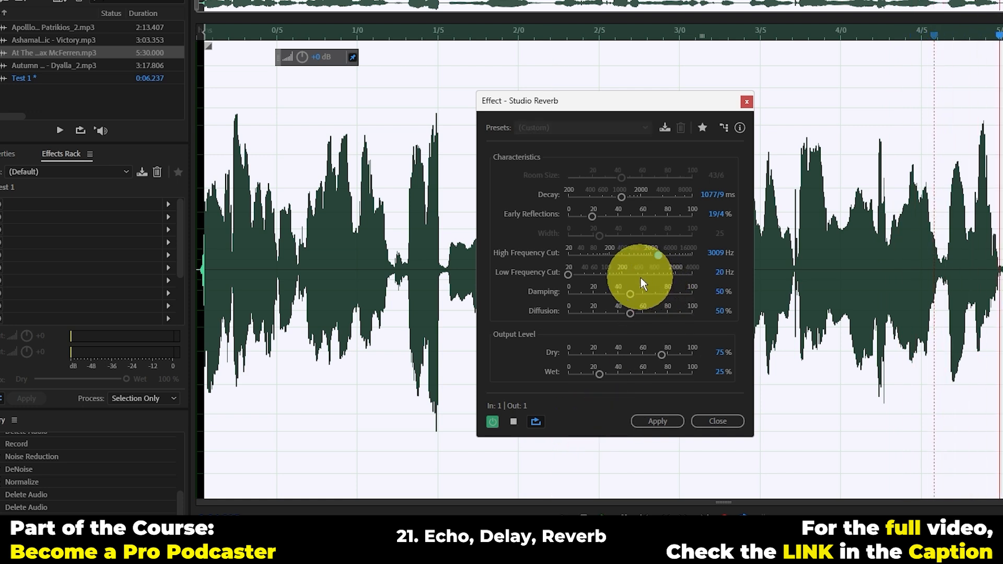
pyautogui.press('space')
# Return the high frequency cut to 20000 Hz and the low frequency cut to 4000 Hz, and preview the result.
pyautogui.moveTo(660, 256); pyautogui.dragTo(710, 258)
pyautogui.click(697, 275)
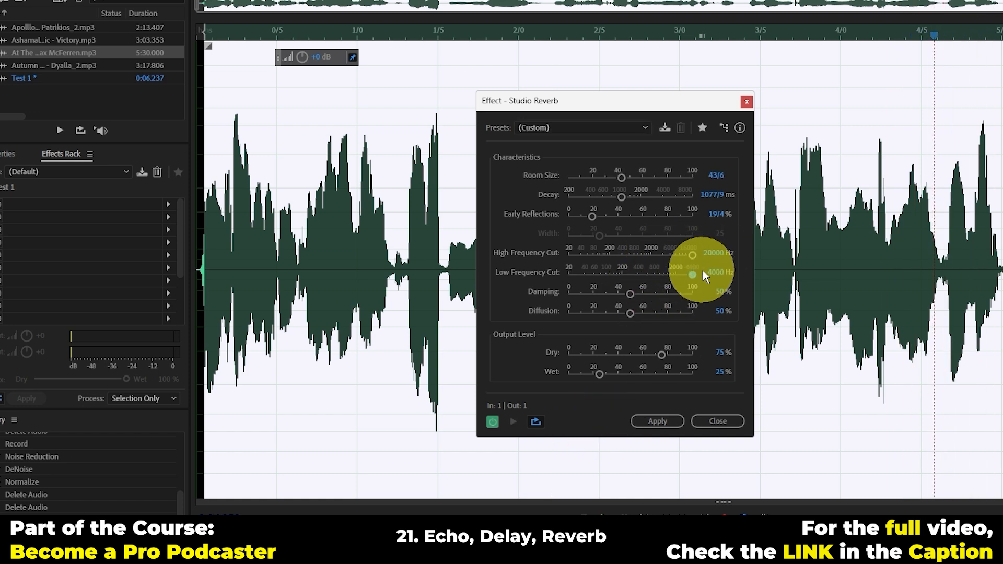
pyautogui.press('space')
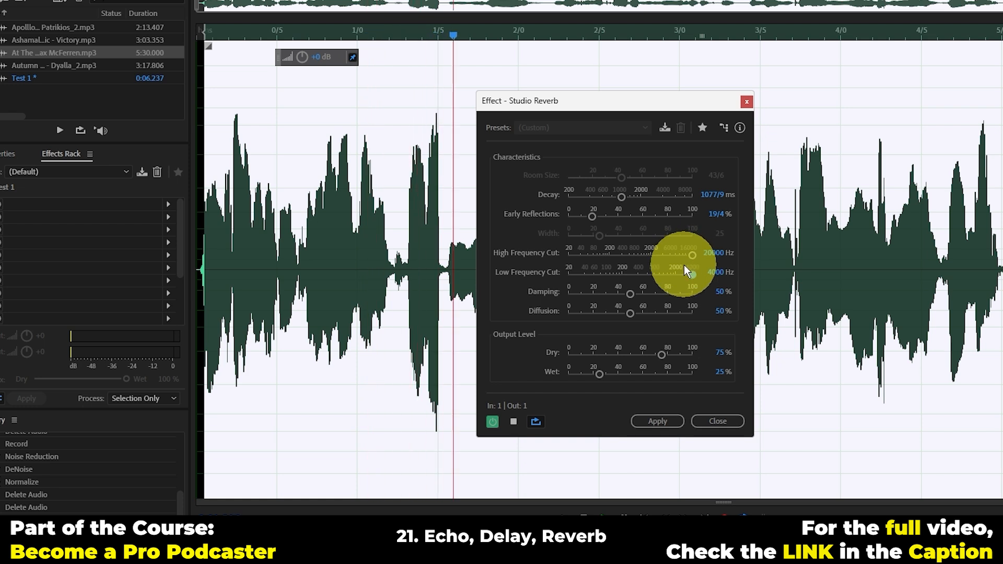
pyautogui.press('space')
# Raise the room size to about 86.2 and on to 100, and the decay to about 2658 ms, previewing after the changes.
pyautogui.moveTo(646, 178); pyautogui.dragTo(676, 178)
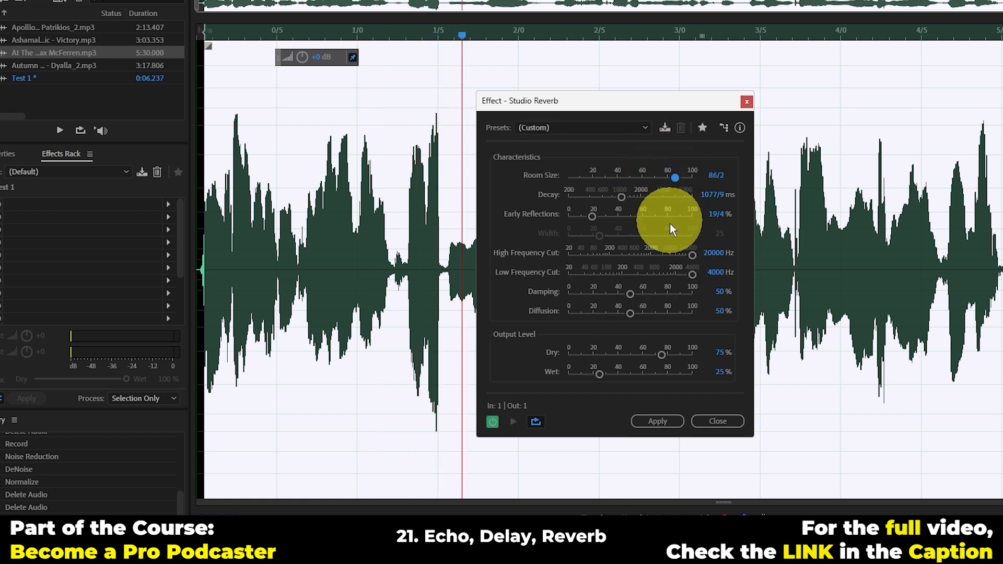
pyautogui.press('space')
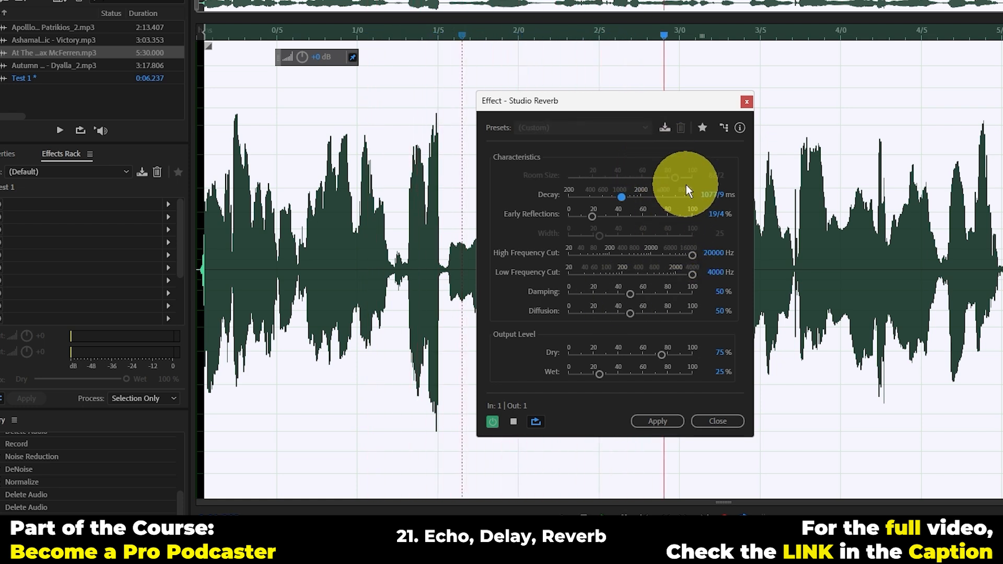
pyautogui.press('space')
pyautogui.moveTo(675, 178); pyautogui.dragTo(693, 179)
pyautogui.click(651, 196)
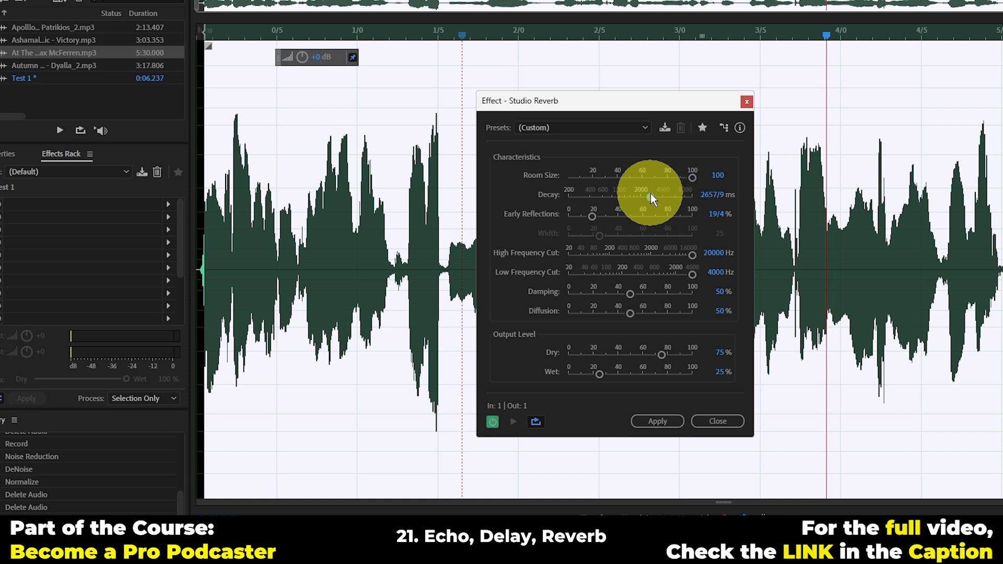
pyautogui.press('space')
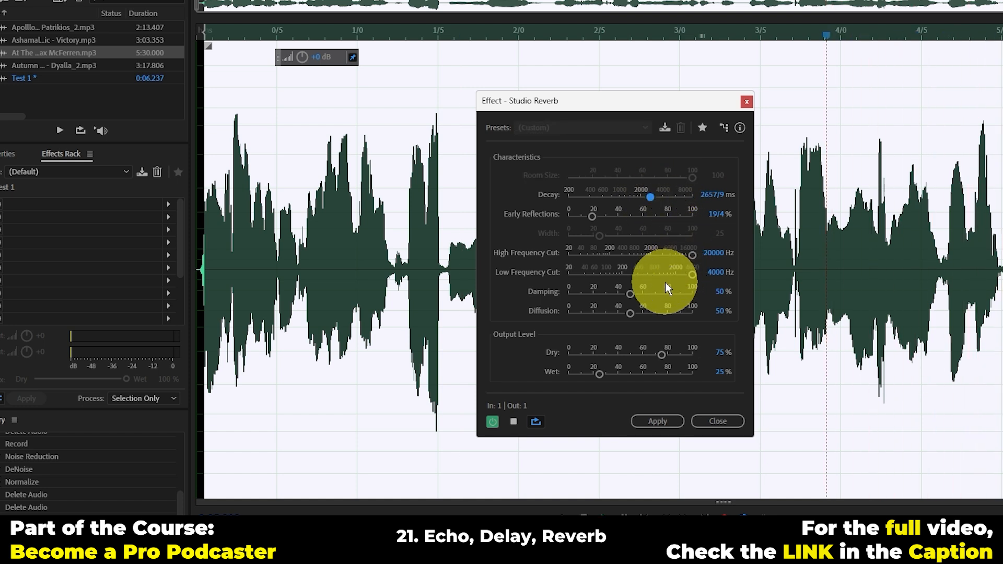
pyautogui.press('space')
# Play the preview and raise the diffusion to about 60.8%.
pyautogui.click(632, 313)
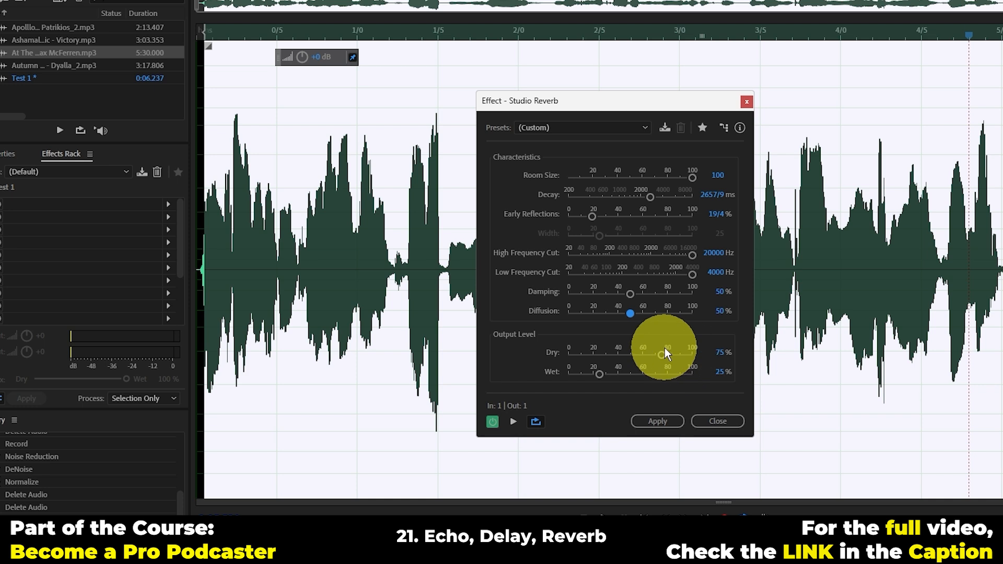
pyautogui.press('space')
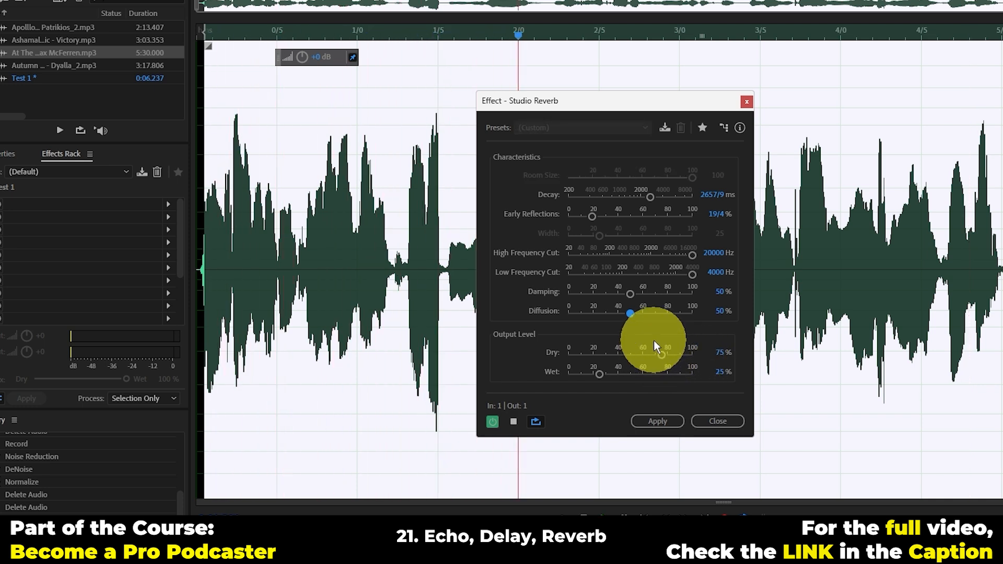
pyautogui.click(644, 312)
# Set the dry output level to 0% and the wet level to 100%, and preview the fully wet sound.
pyautogui.moveTo(663, 357); pyautogui.dragTo(558, 355)
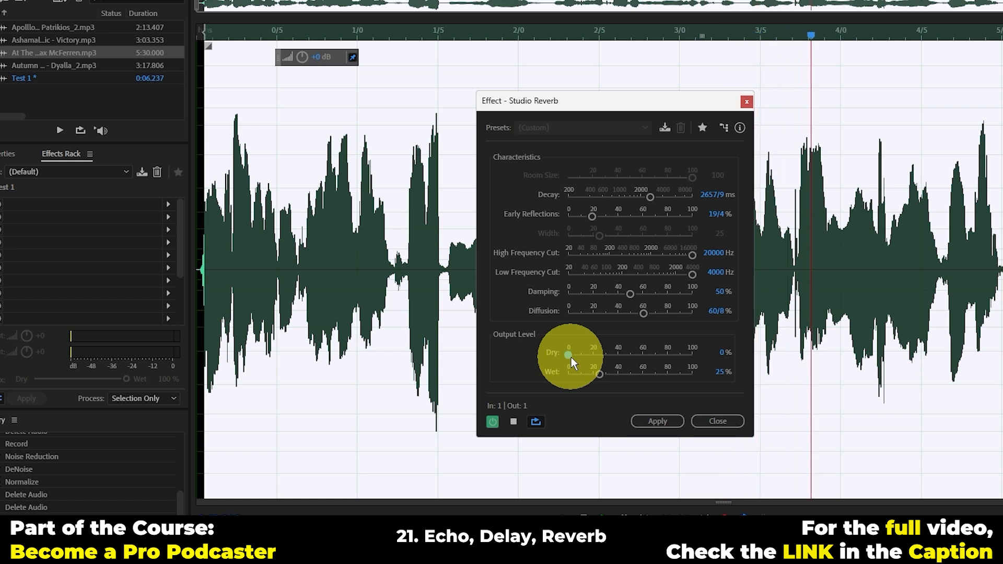
pyautogui.moveTo(601, 374); pyautogui.dragTo(706, 384)
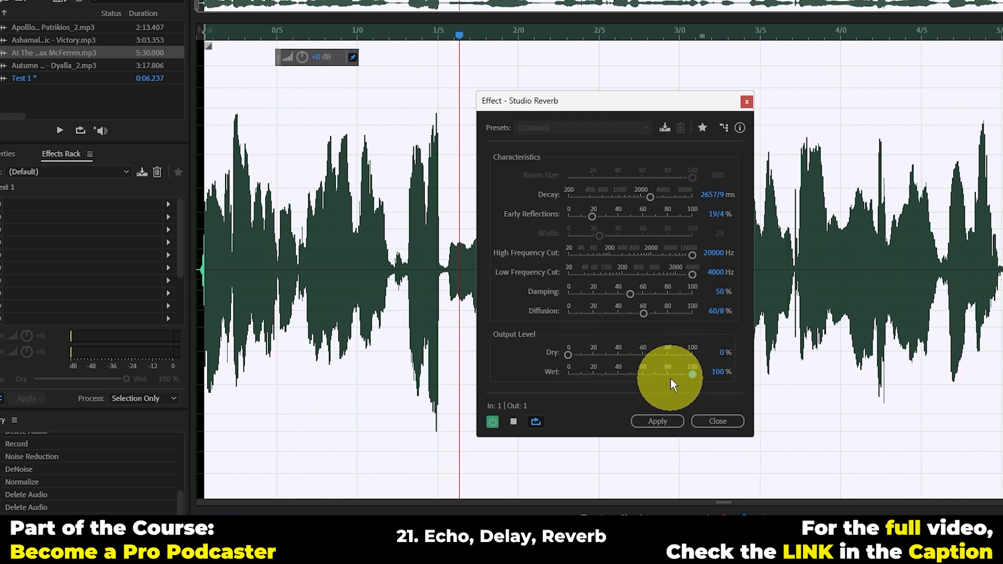
pyautogui.press('space')
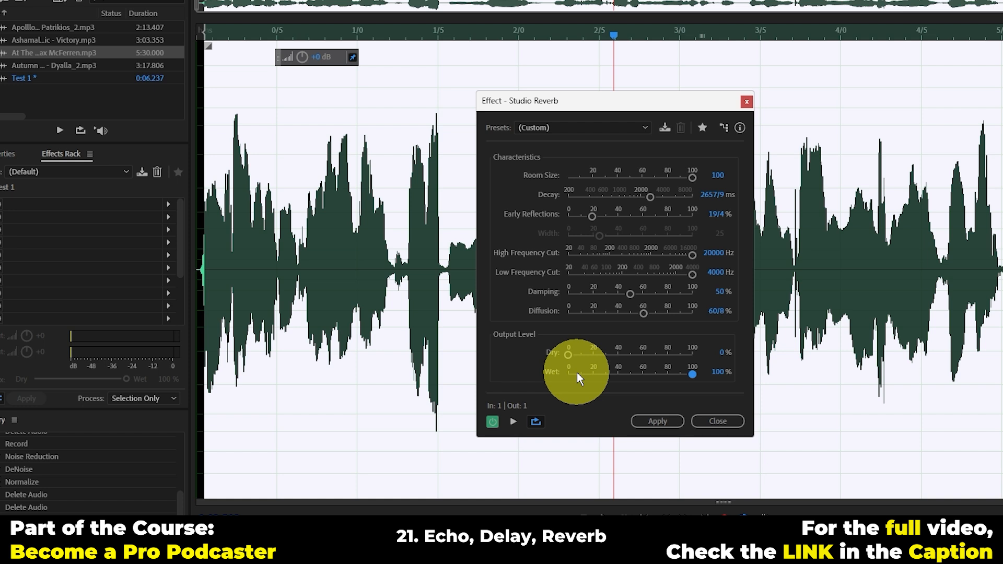
pyautogui.press('space')
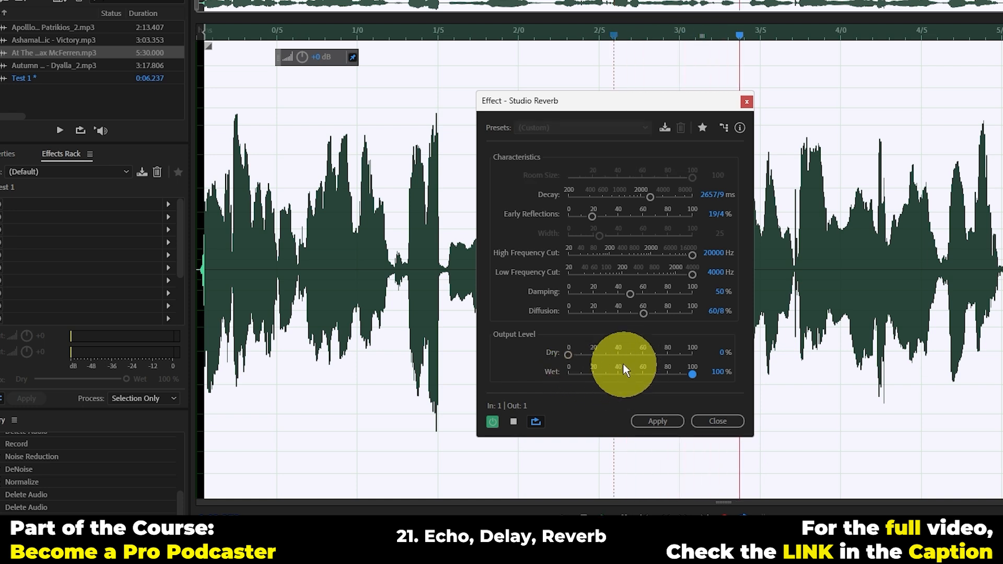
# Reduce the decay to 1980 ms and the room size to 83, and preview the reverb.
pyautogui.moveTo(650, 197)
pyautogui.mouseDown()
pyautogui.moveTo(697, 197)
pyautogui.moveTo(641, 198)
pyautogui.mouseUp()
pyautogui.press('space')
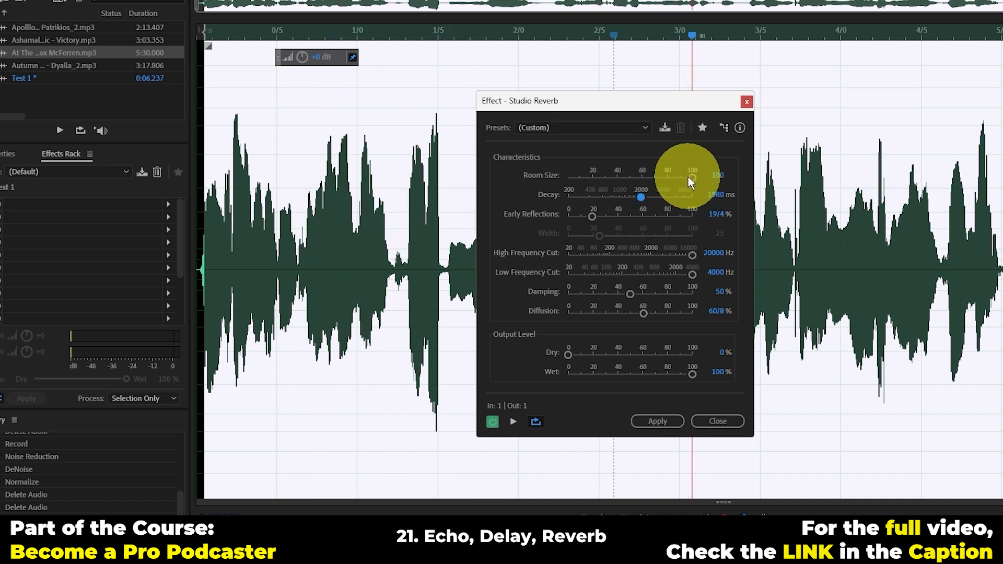
pyautogui.moveTo(691, 178)
pyautogui.mouseDown()
pyautogui.moveTo(620, 181)
pyautogui.moveTo(675, 169)
pyautogui.mouseUp()
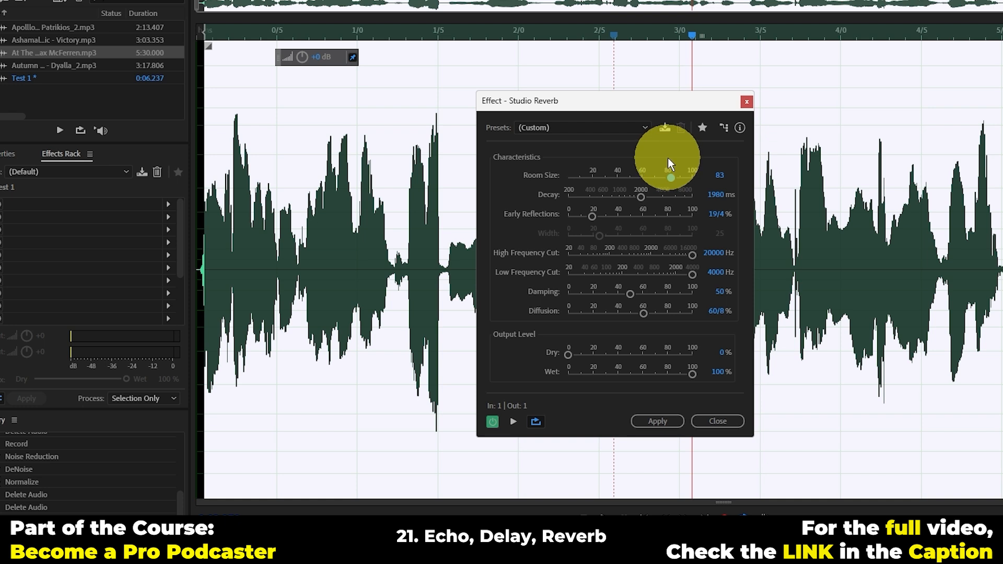
pyautogui.press('space')
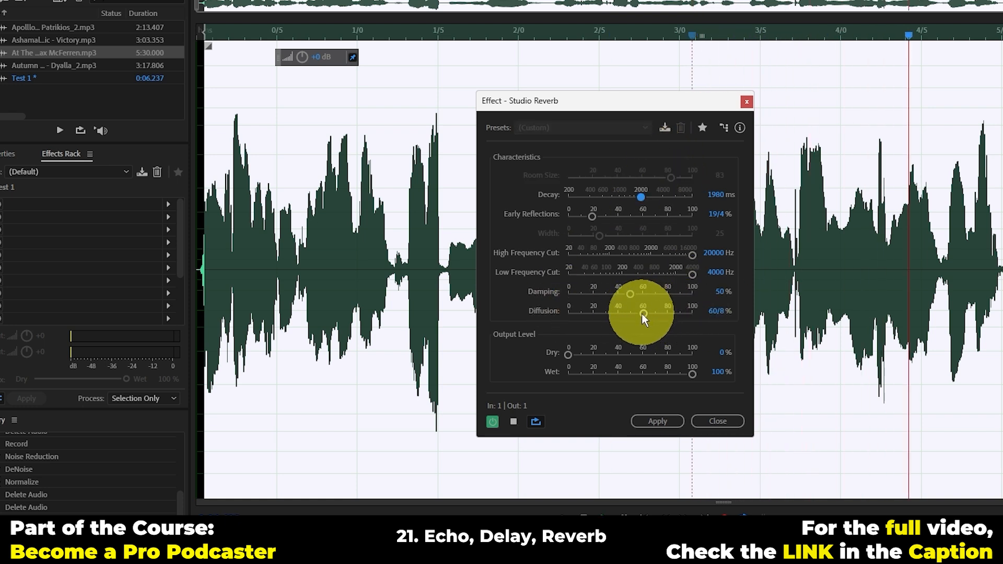
# Sweep the damping and diffusion between high and low values during playback, ending at about 96.2% damping and 88.2% diffusion.
pyautogui.moveTo(644, 314); pyautogui.dragTo(703, 316)
pyautogui.moveTo(631, 295); pyautogui.dragTo(691, 294)
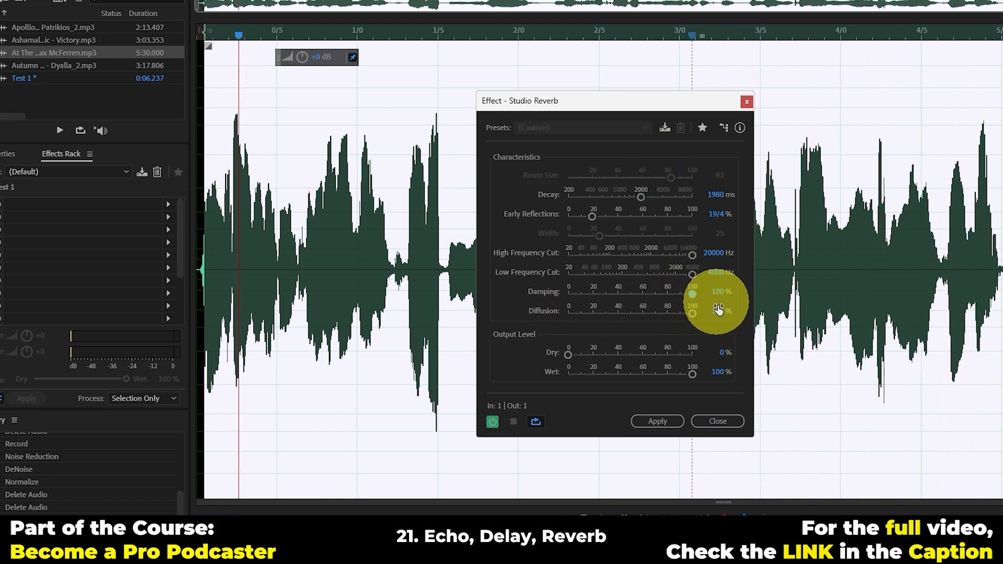
pyautogui.click(572, 294)
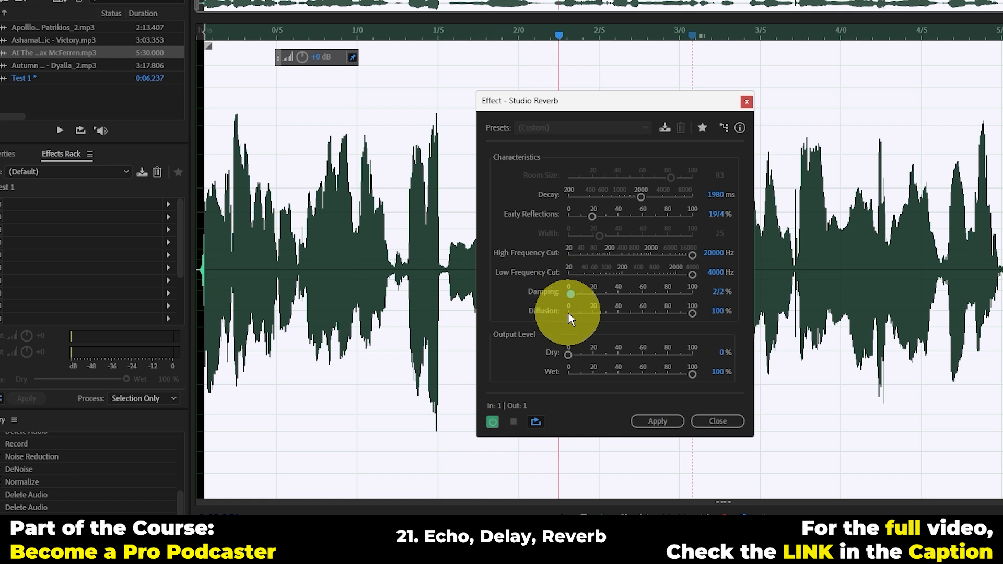
pyautogui.moveTo(605, 294); pyautogui.dragTo(689, 295)
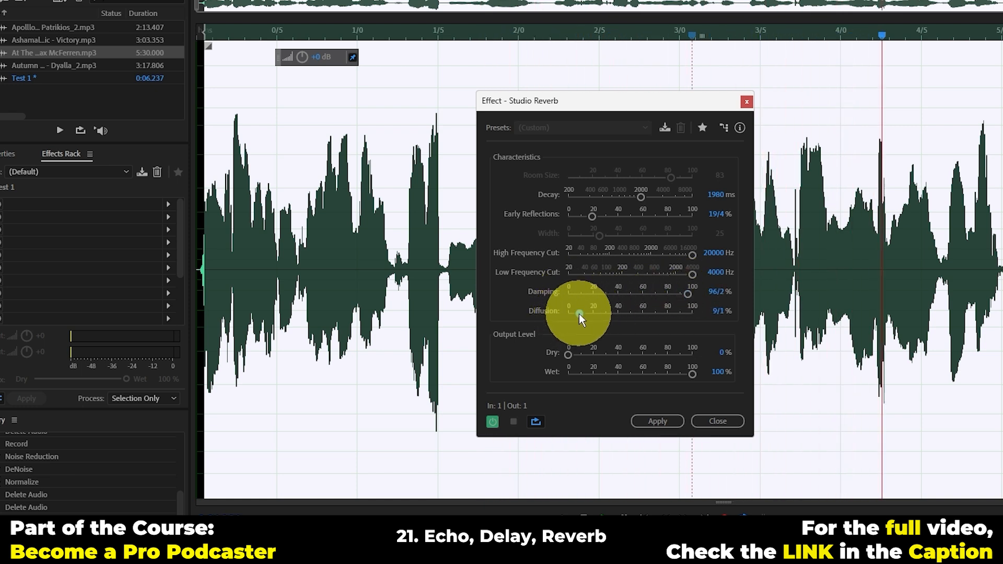
pyautogui.moveTo(583, 313); pyautogui.dragTo(679, 313)
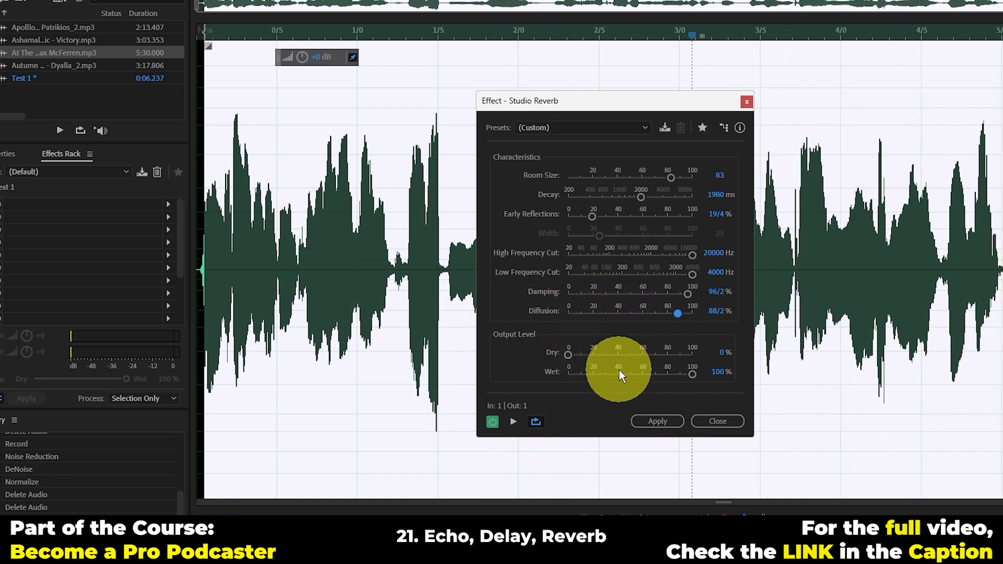
# Set the dry output level to about 77.4% and the wet level to 0%, and preview the voice.
pyautogui.moveTo(678, 354); pyautogui.dragTo(536, 368)
pyautogui.press('space')
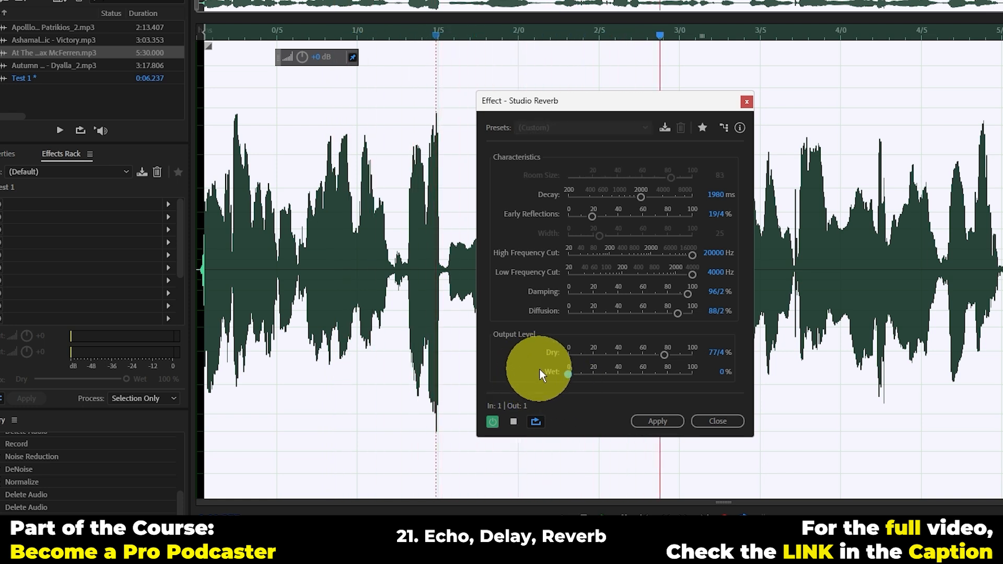
pyautogui.press('space')
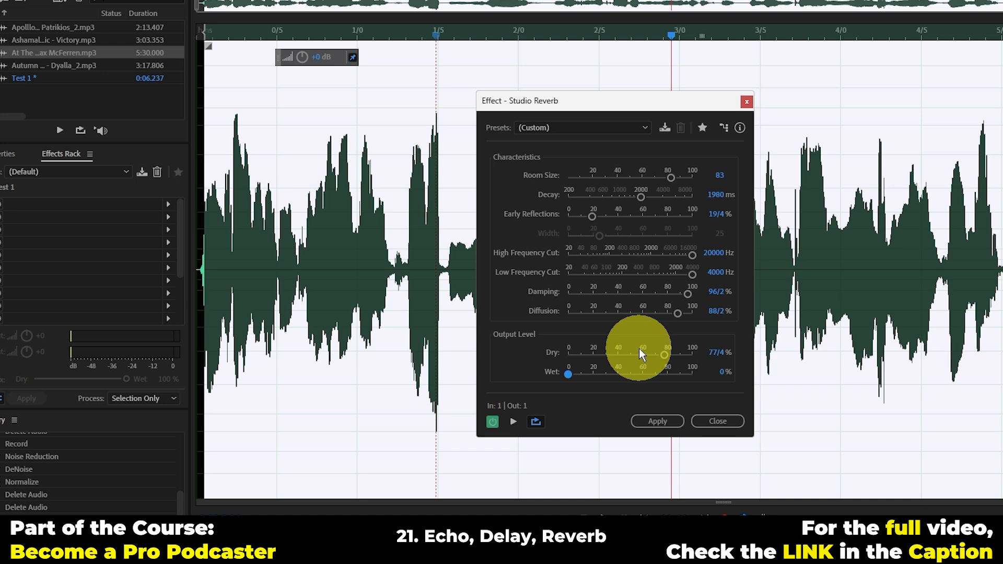
# Close the Studio Reverb effect without applying it and browse the available effect categories.
pyautogui.click(737, 420)
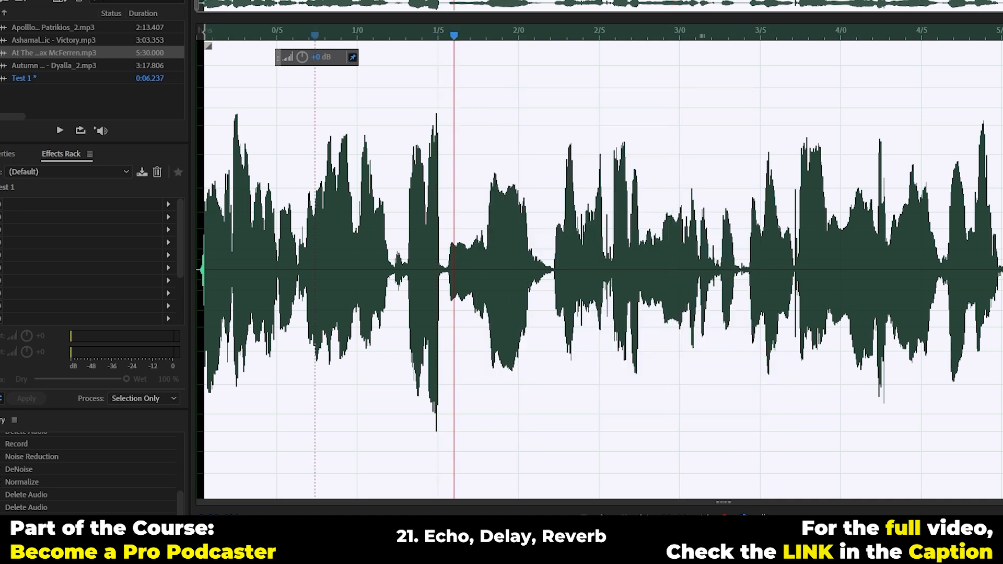
pyautogui.click(98, 0)
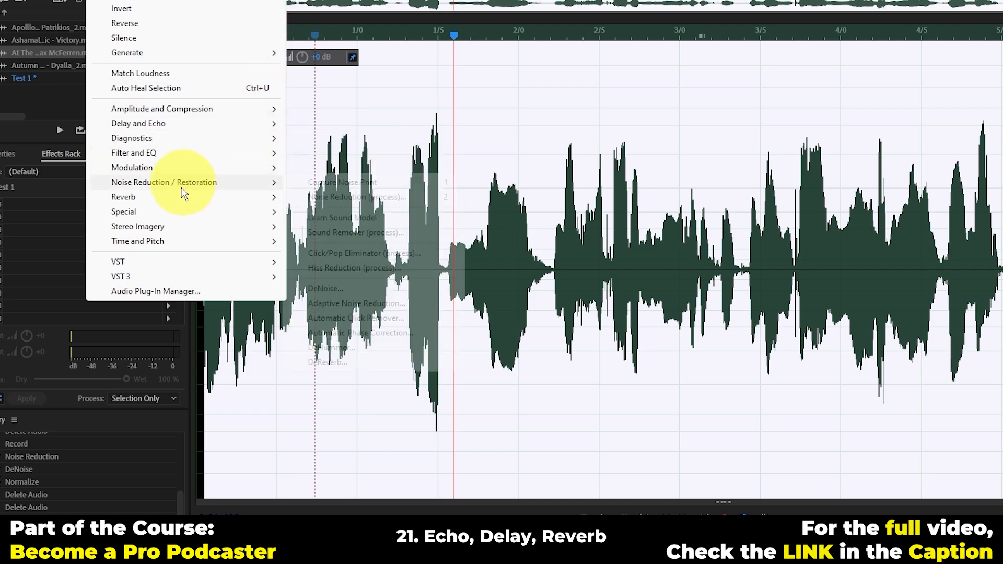
pyautogui.moveTo(168, 222)
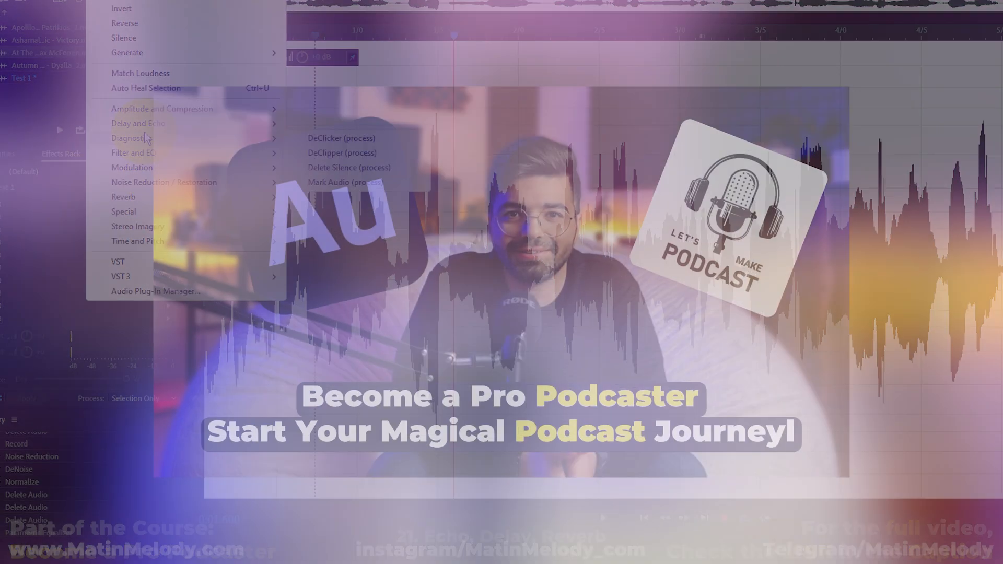